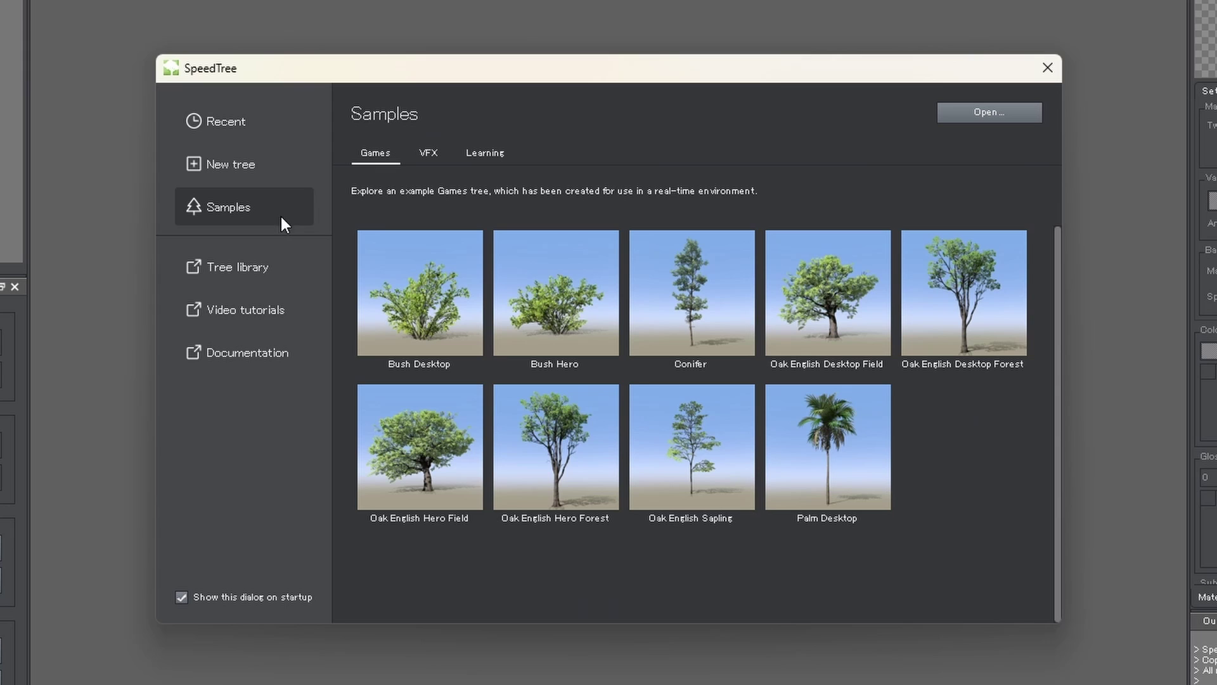
Open the Conifer sample from the Samples gallery and orbit to look down on it.
click(280, 215)
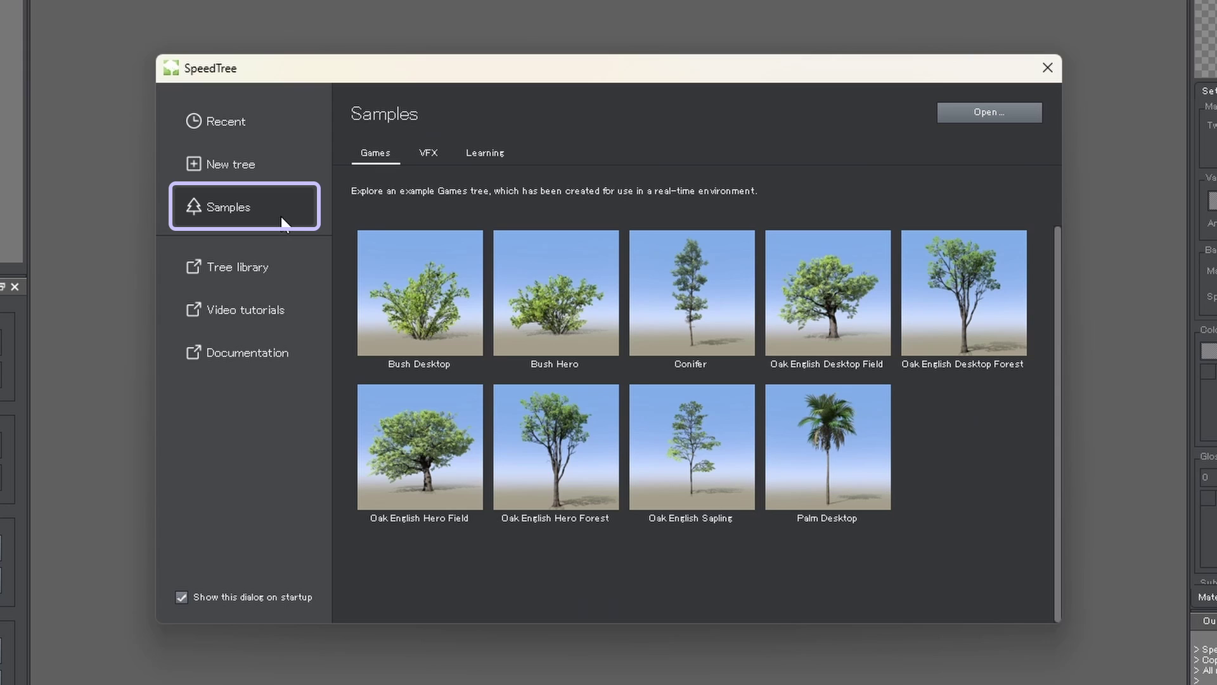
click(678, 339)
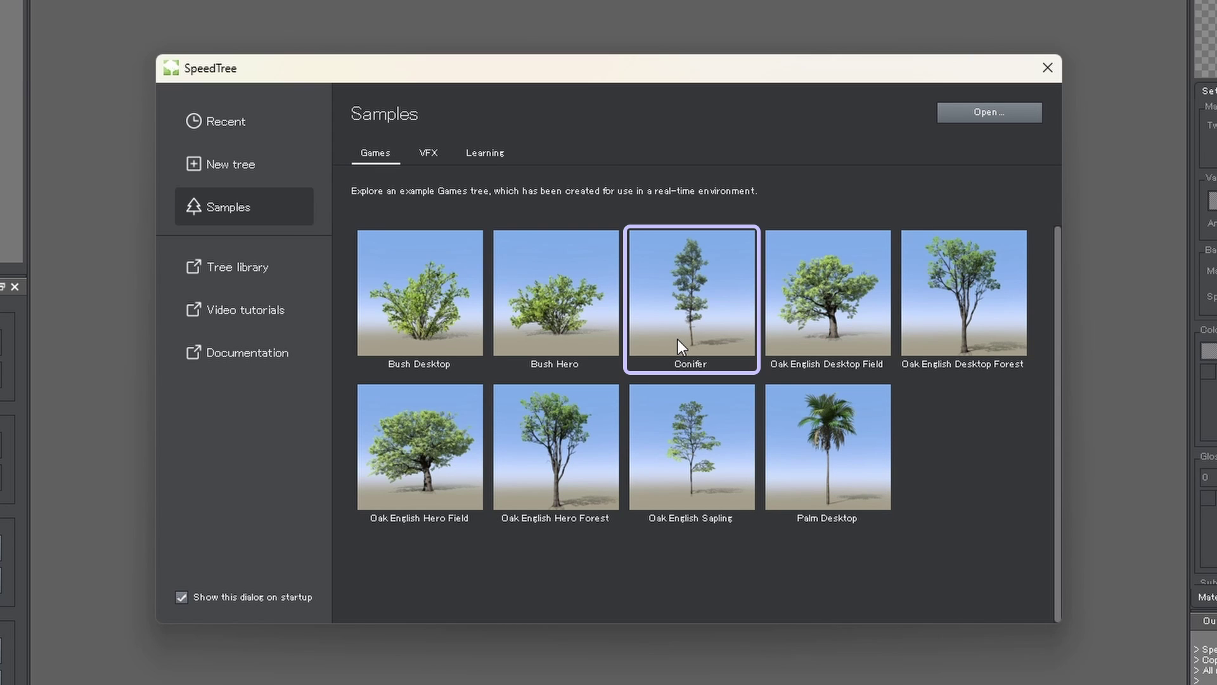
double_click(678, 340)
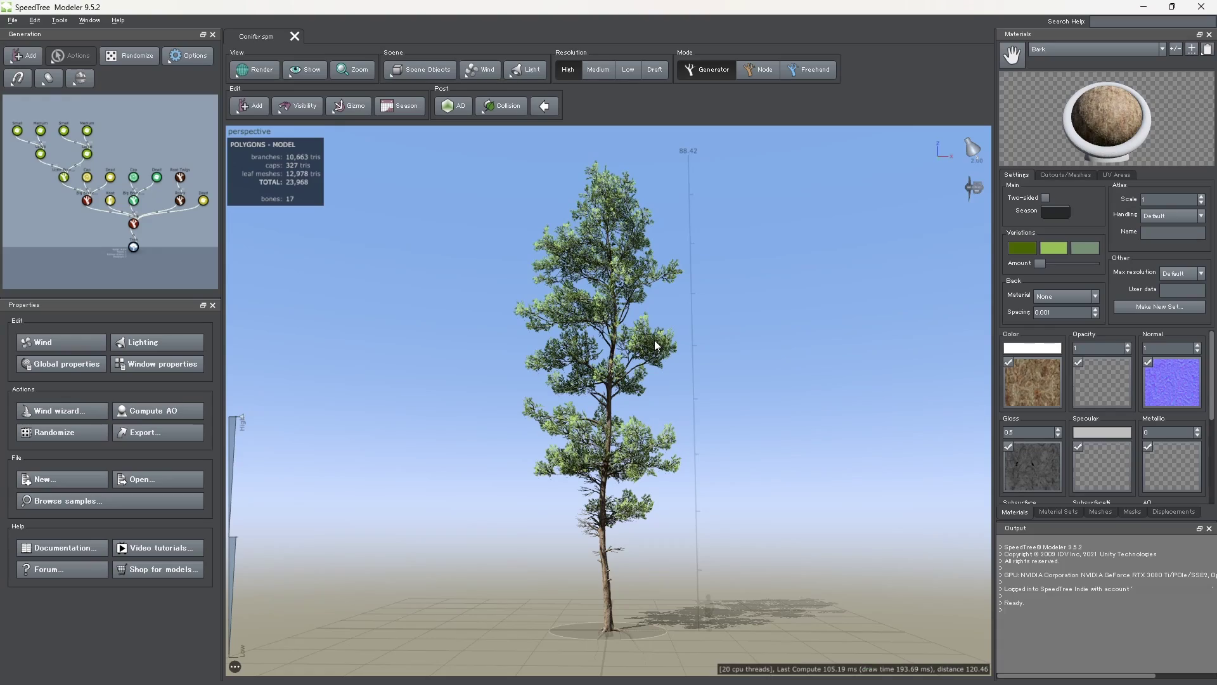
mouse_move(736, 351)
mouse_down()
mouse_move(659, 379)
mouse_move(535, 396)
mouse_move(725, 408)
mouse_up()
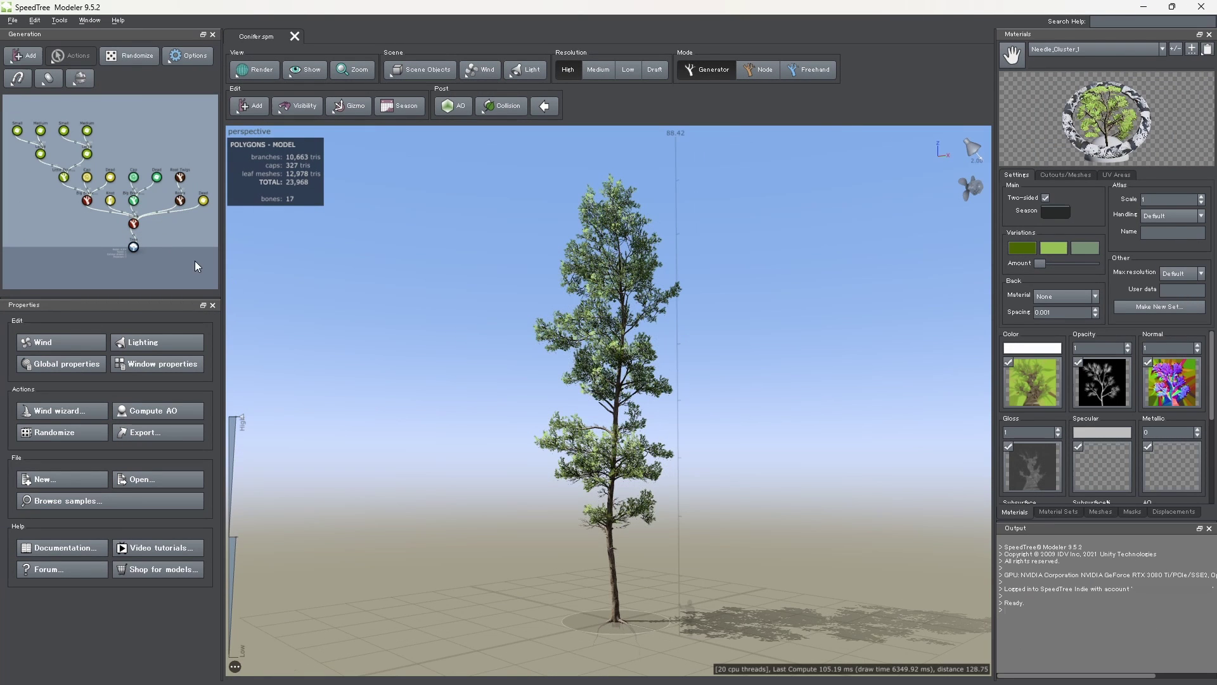
Widen and heighten the Generation panel, then zoom and pan the graph to centre on Trunk.
drag(222, 311, 494, 310)
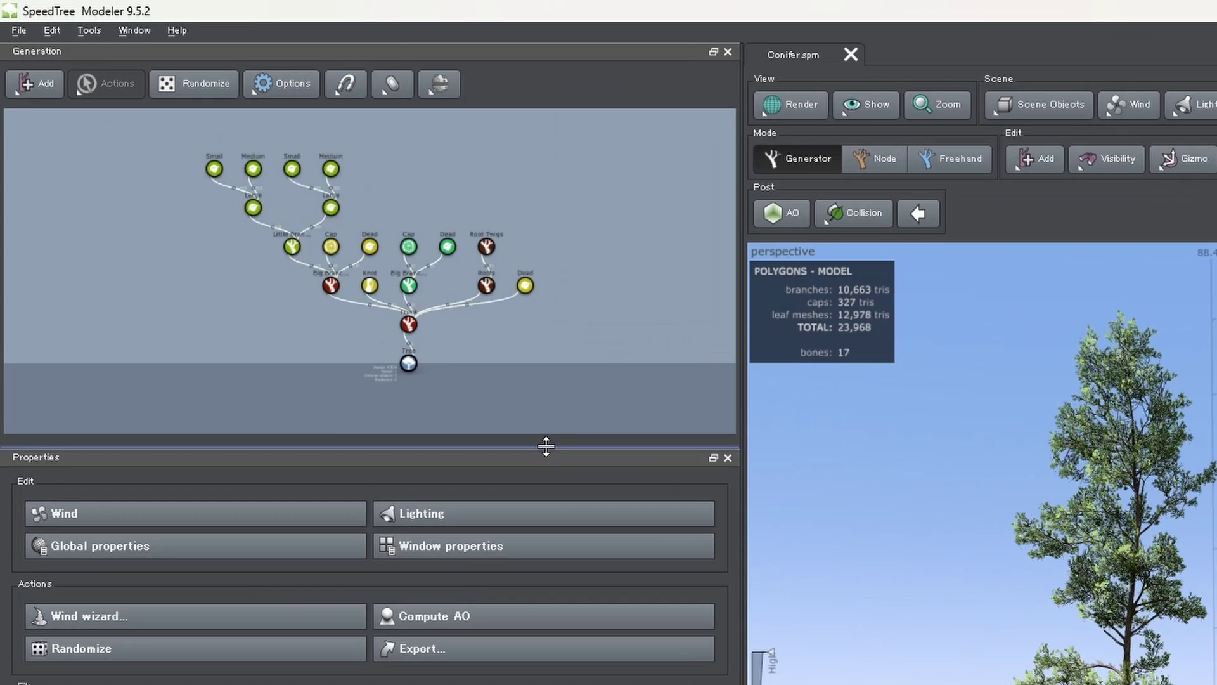
drag(362, 297, 355, 387)
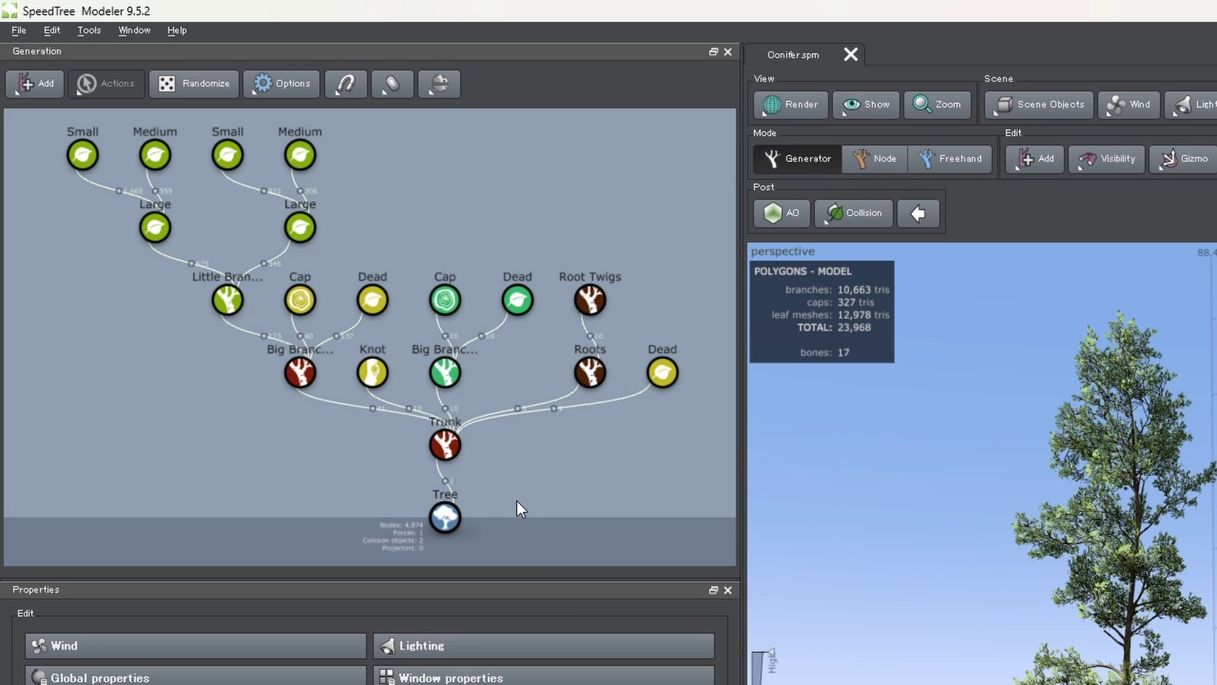
scroll(518, 507, up, 2)
scroll(517, 507, up, 2)
scroll(512, 507, up, 2)
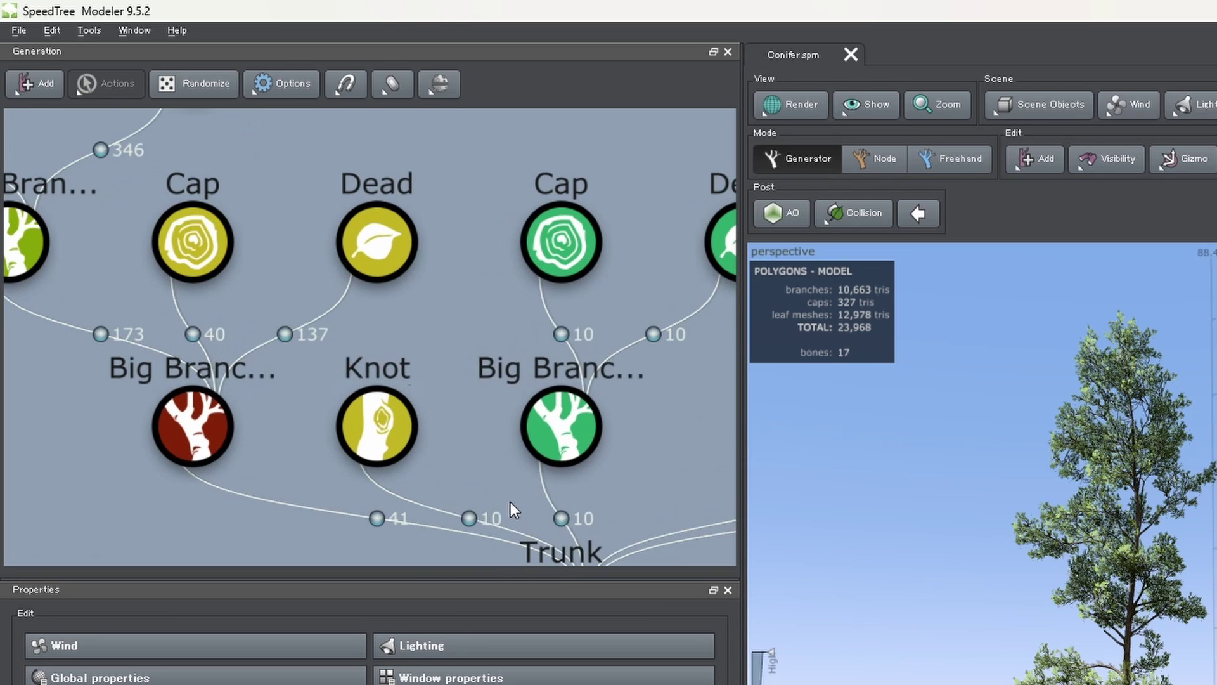
drag(473, 474, 397, 271)
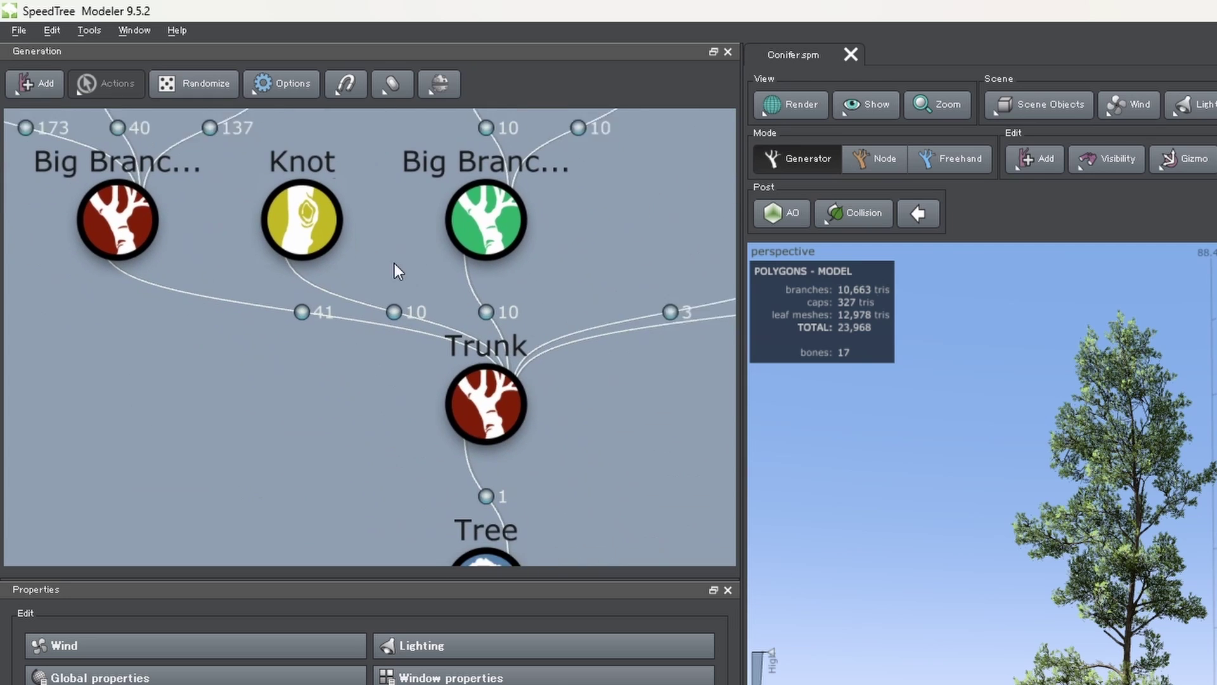
mouse_move(334, 333)
mouse_down()
mouse_move(287, 345)
mouse_move(272, 364)
mouse_up()
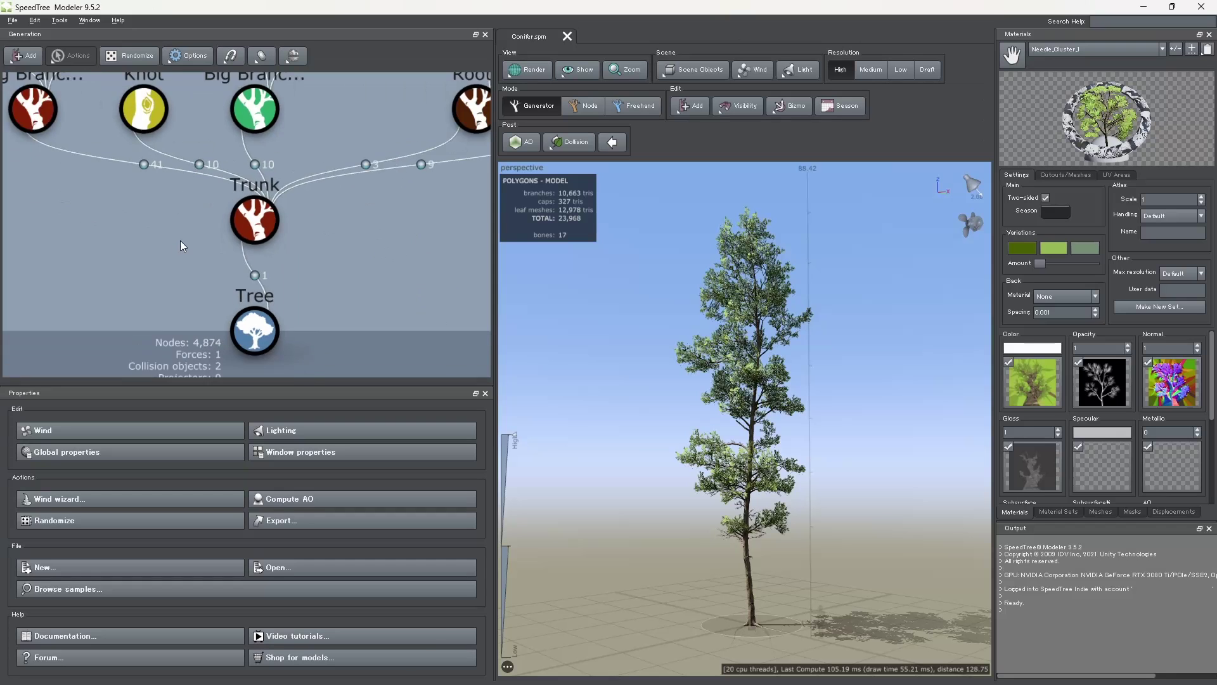
scroll(219, 316, down, 3)
Select the Trunk generator and scroll down through its Property Bar sections.
click(277, 225)
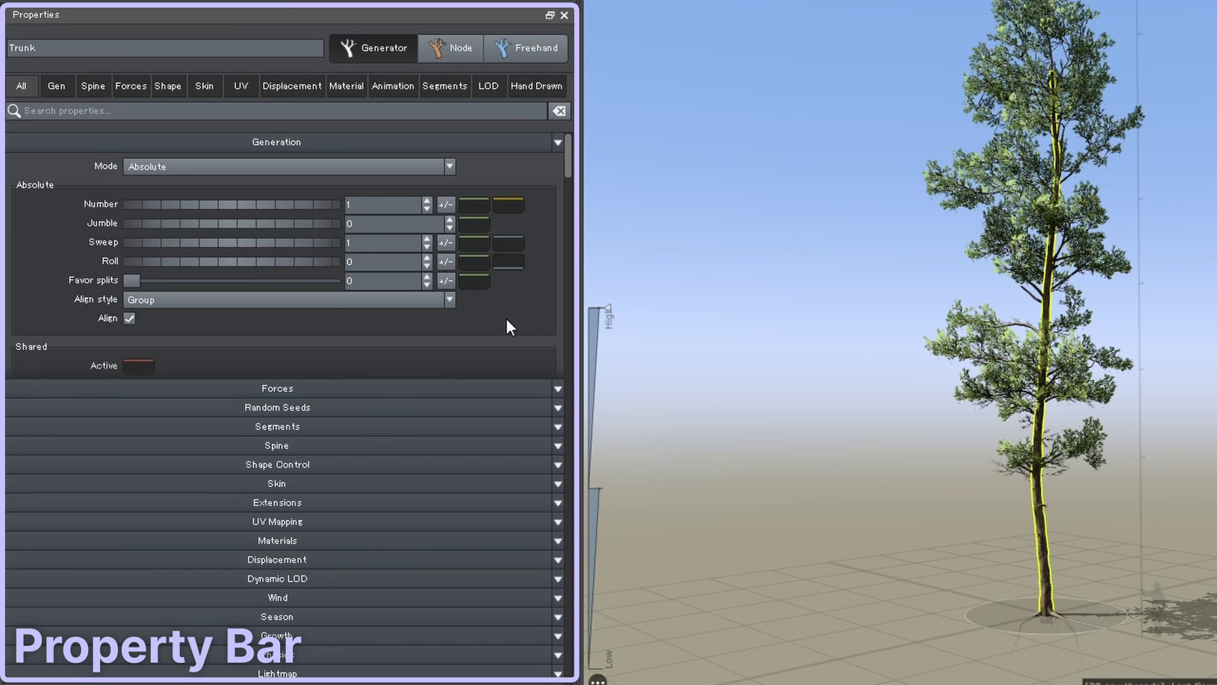
scroll(505, 320, down, 3)
scroll(508, 322, down, 3)
scroll(506, 326, down, 3)
scroll(507, 330, down, 3)
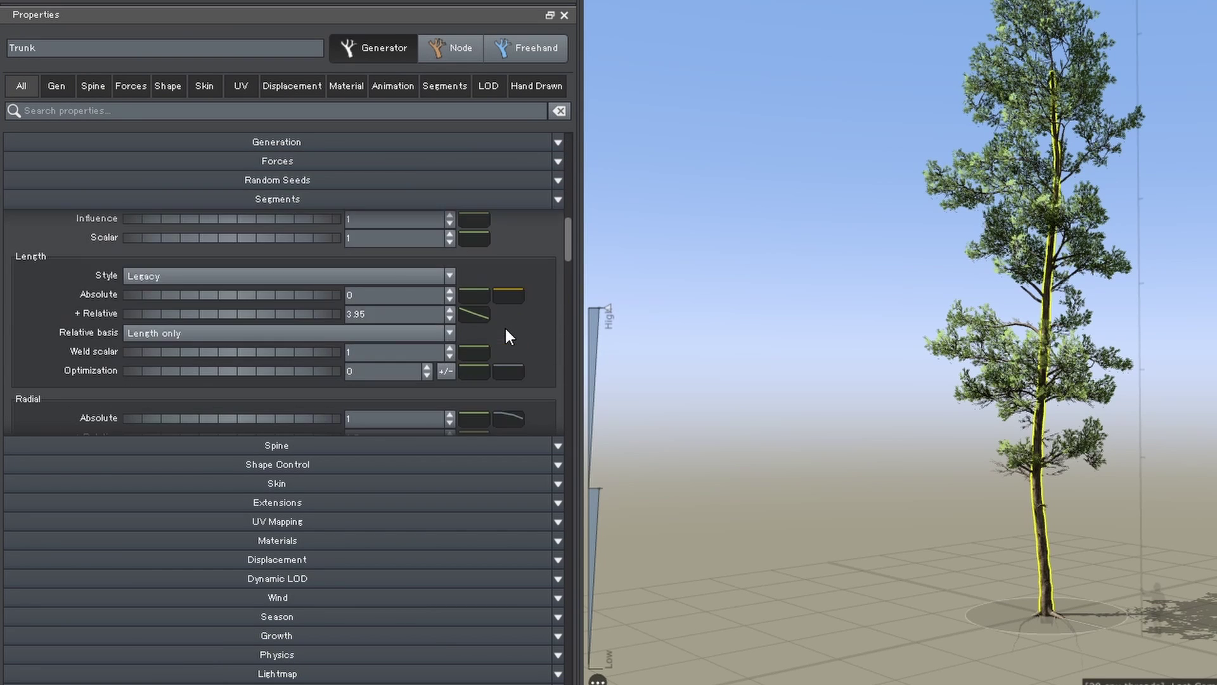
scroll(507, 330, down, 3)
scroll(506, 330, down, 3)
scroll(507, 330, down, 3)
scroll(506, 329, down, 3)
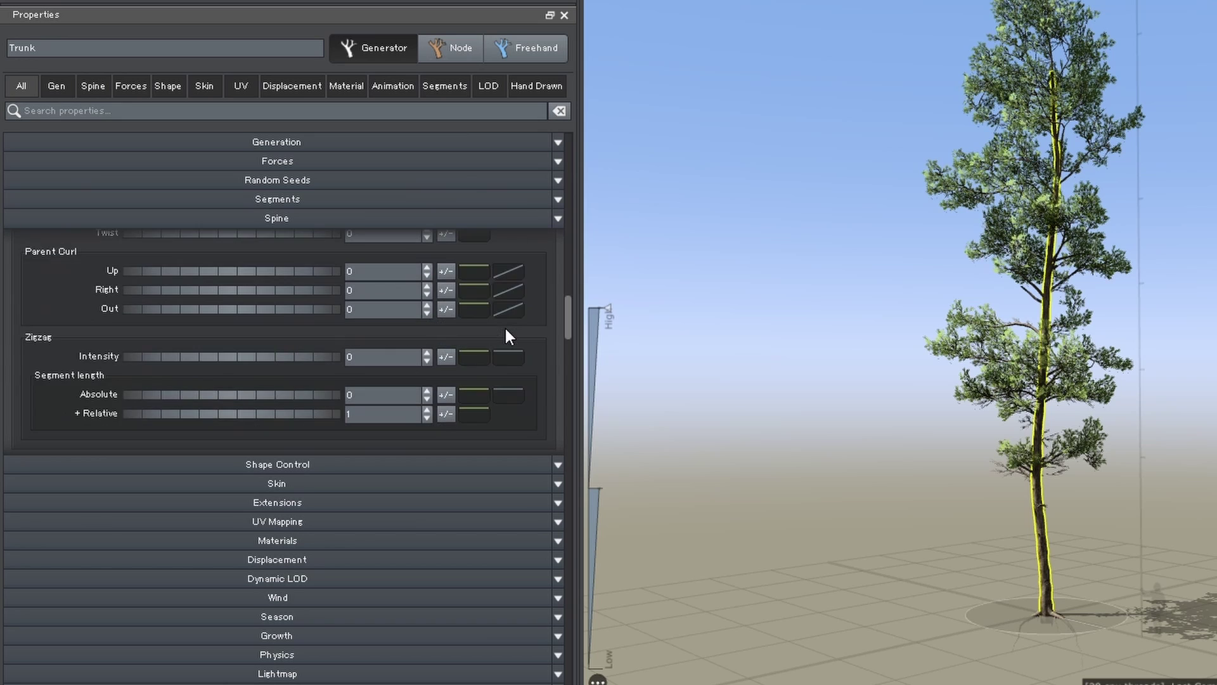
scroll(503, 329, down, 3)
scroll(500, 331, down, 3)
scroll(499, 332, down, 3)
scroll(500, 334, down, 3)
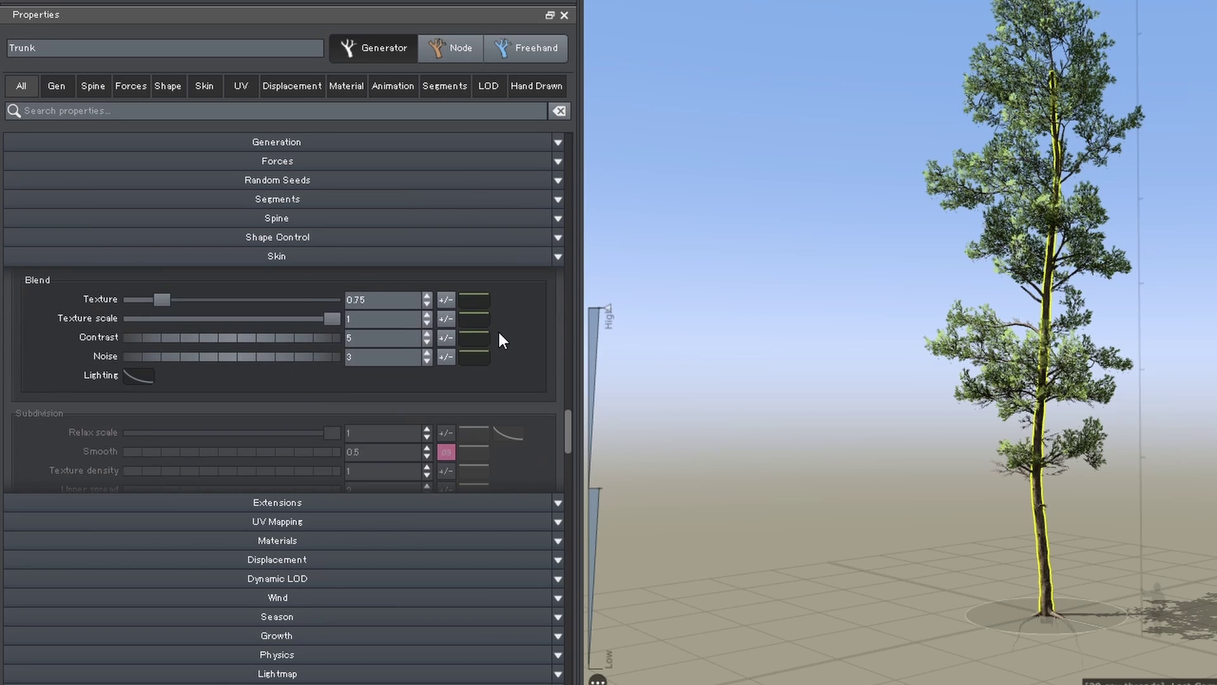
scroll(499, 334, down, 3)
scroll(499, 334, down, 3)
Scroll back to the top of the Trunk properties and widen the Materials panel.
scroll(500, 334, up, 2)
scroll(500, 335, up, 3)
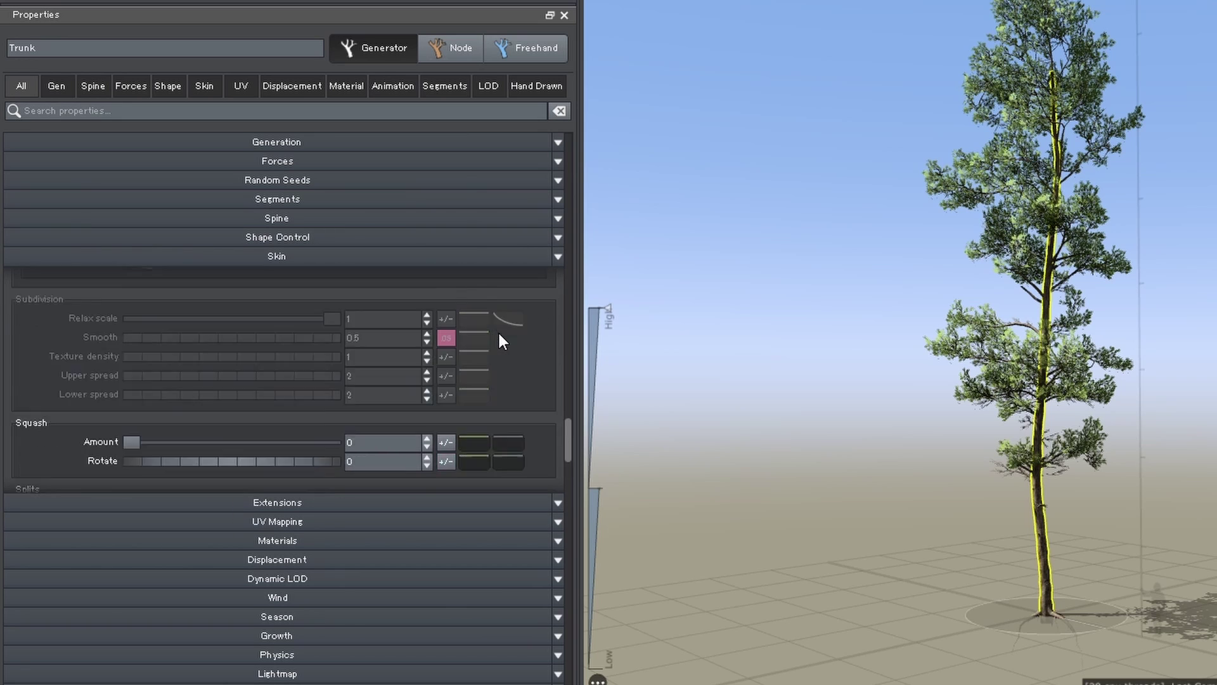
scroll(500, 334, up, 3)
scroll(500, 334, up, 3)
scroll(500, 335, up, 3)
scroll(499, 334, up, 3)
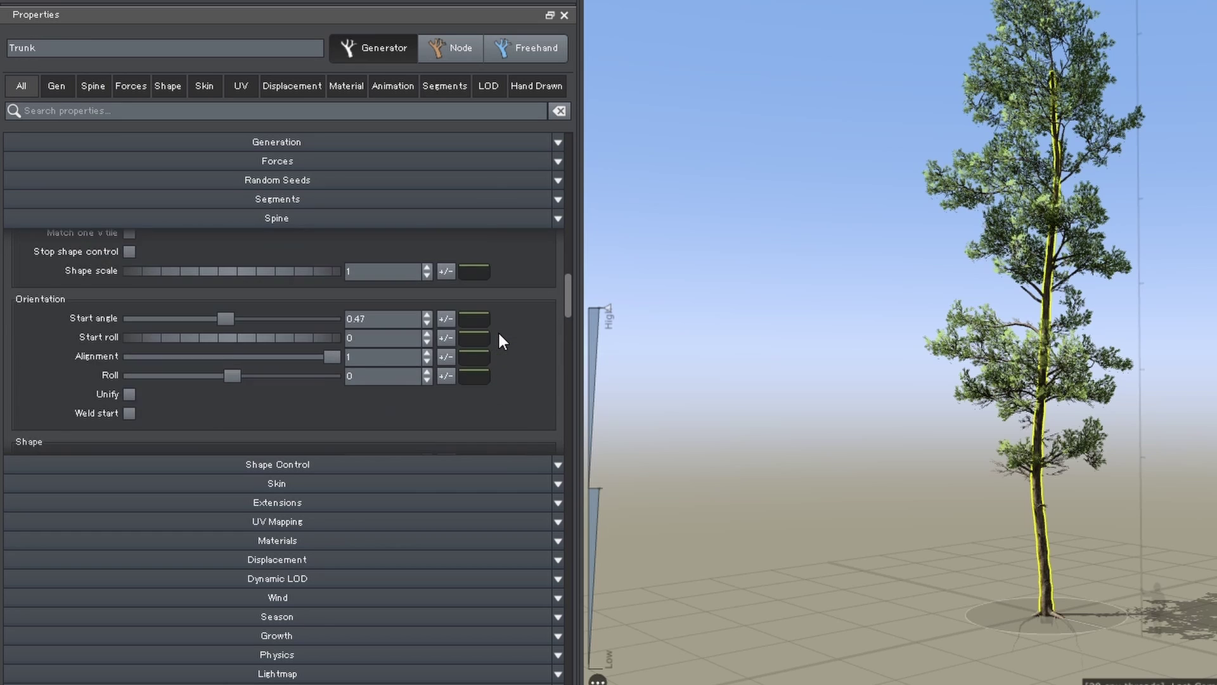
scroll(499, 335, up, 3)
scroll(499, 334, up, 3)
scroll(500, 335, up, 3)
scroll(500, 335, up, 2)
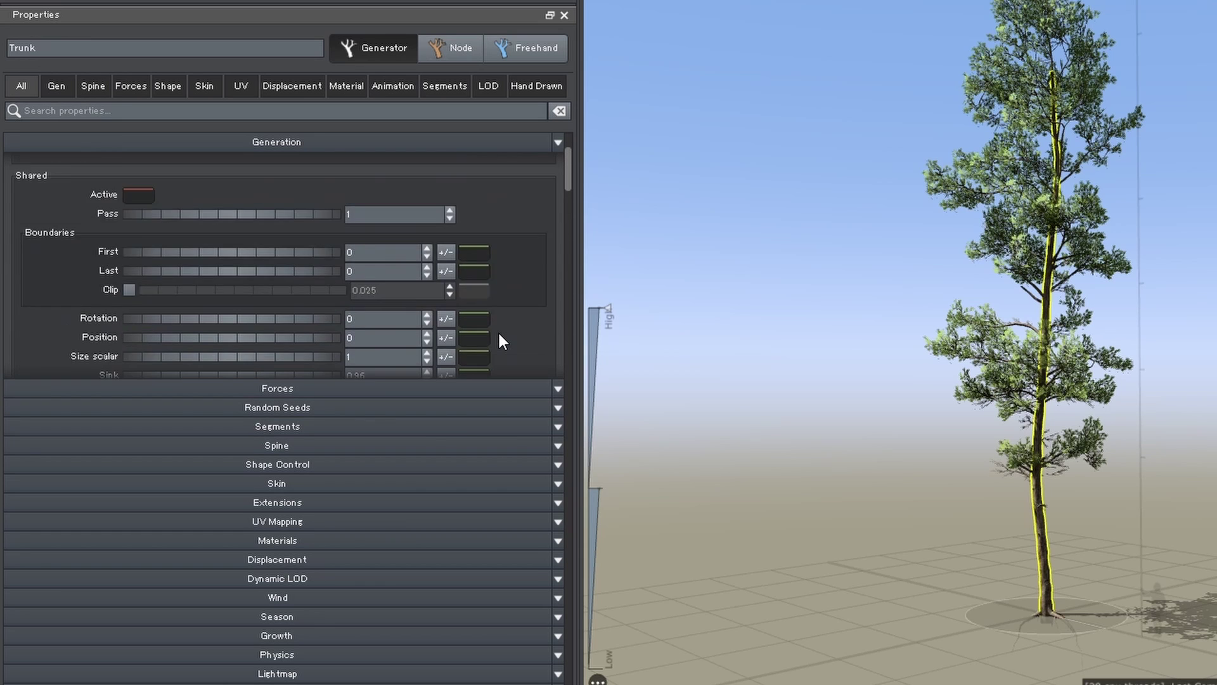
scroll(499, 334, up, 1)
scroll(499, 334, up, 1)
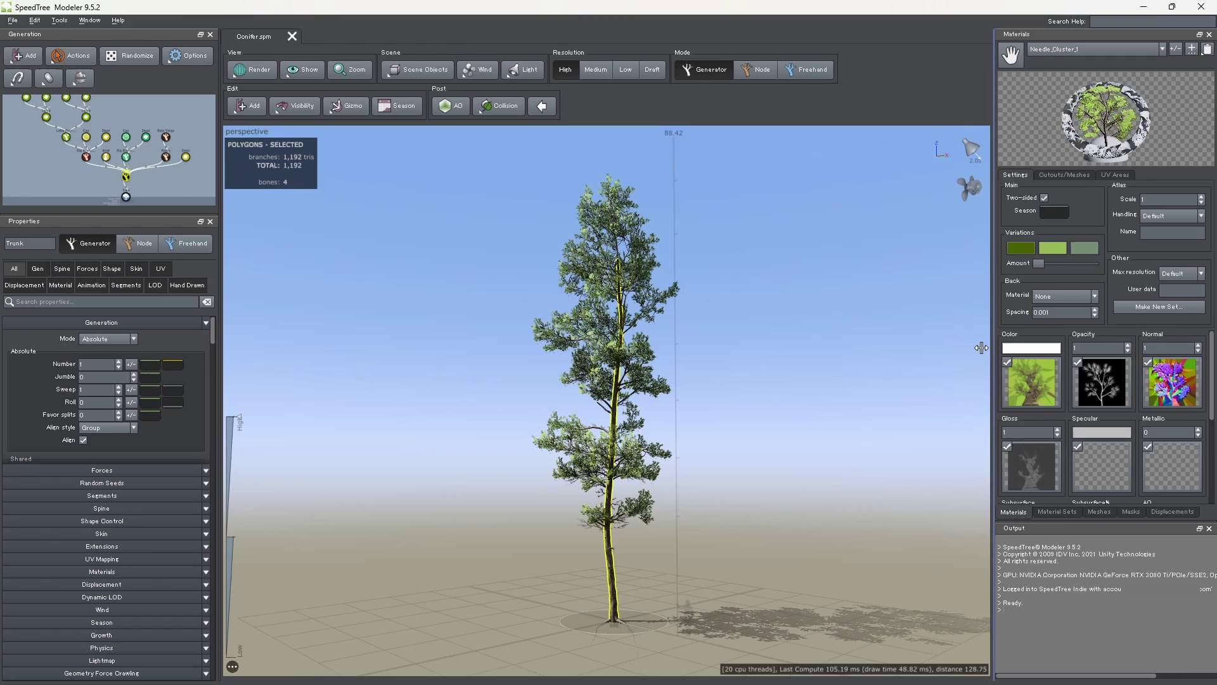
drag(981, 348, 899, 347)
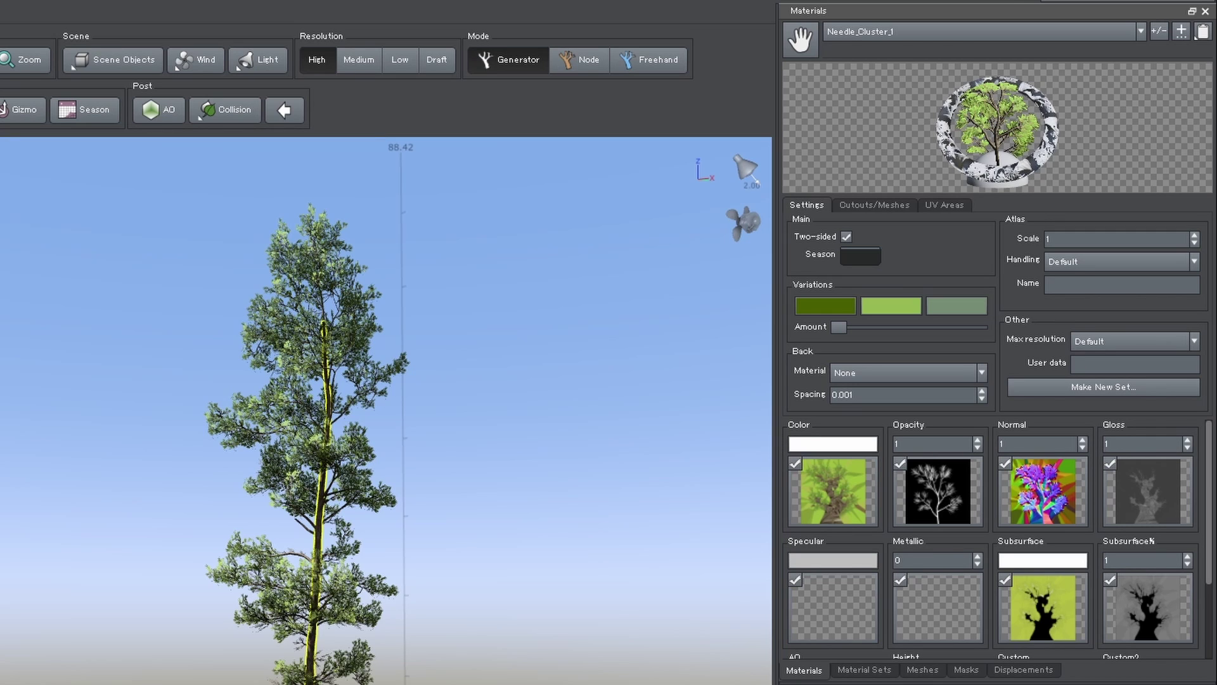
click(922, 671)
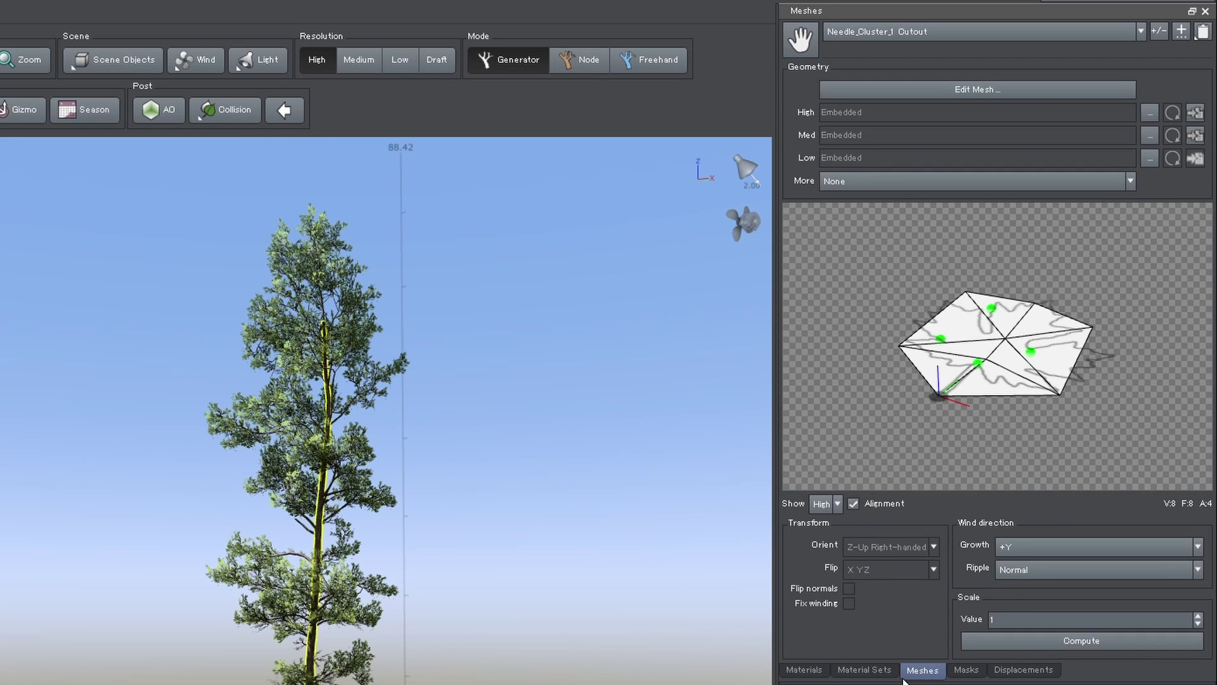
click(863, 672)
click(805, 671)
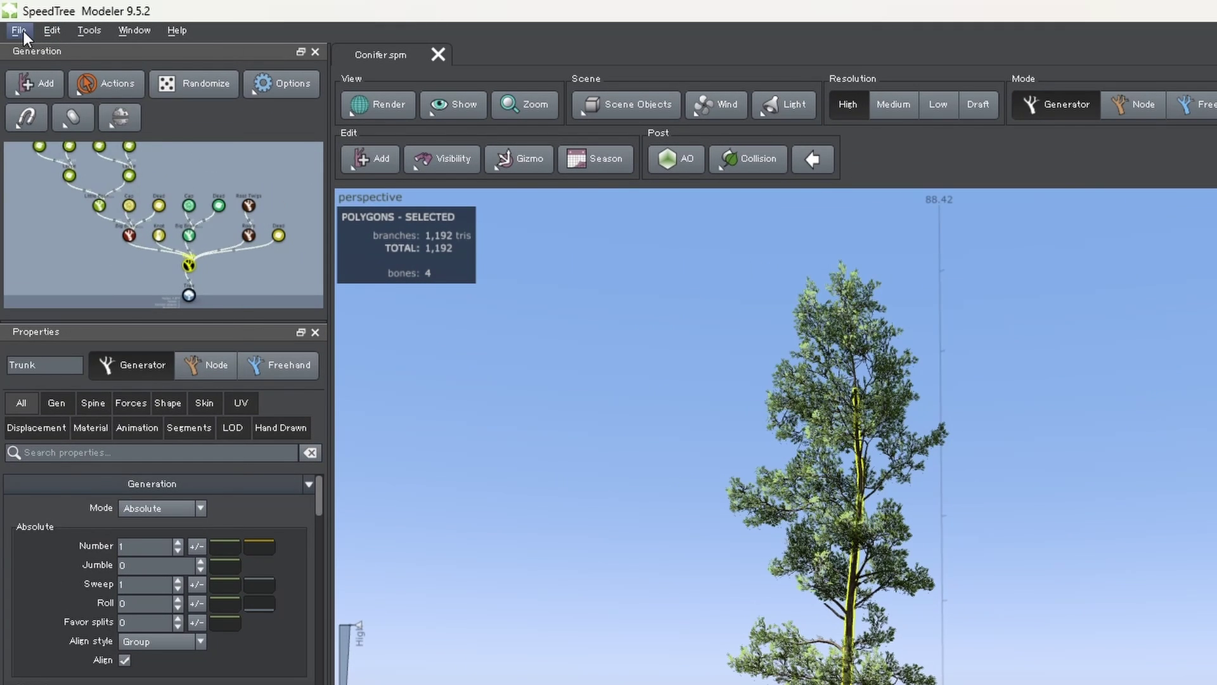
Create a new tree from the Blank template via File > New.
click(20, 30)
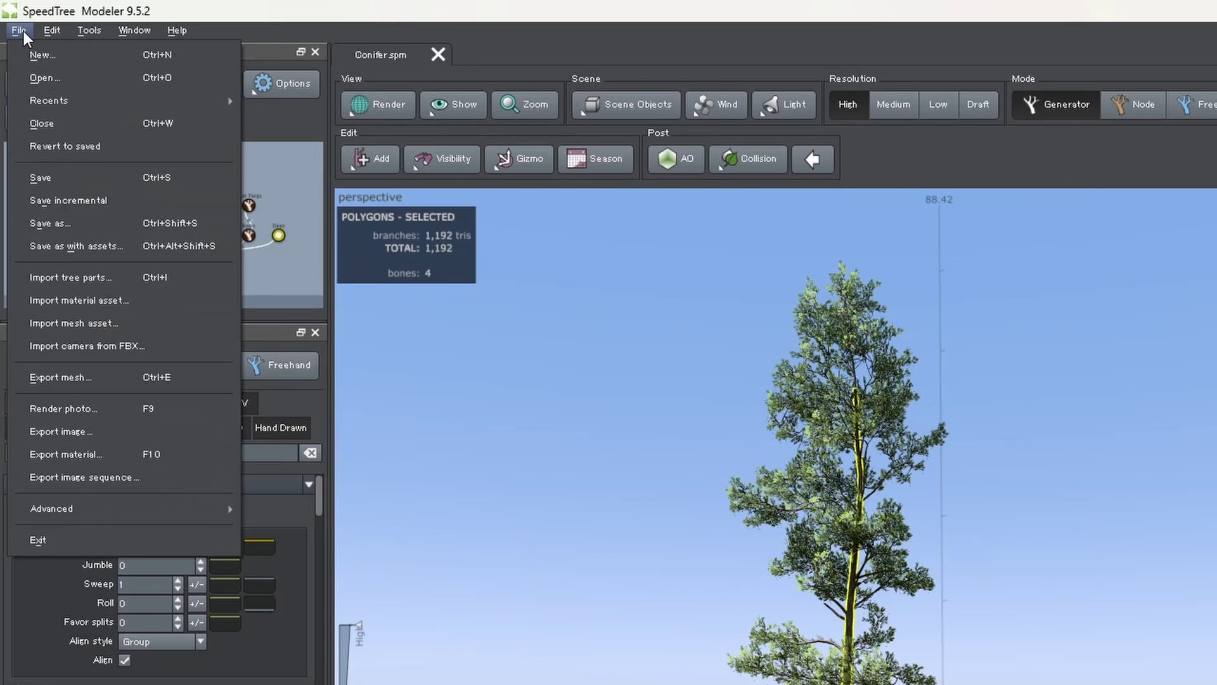
click(102, 59)
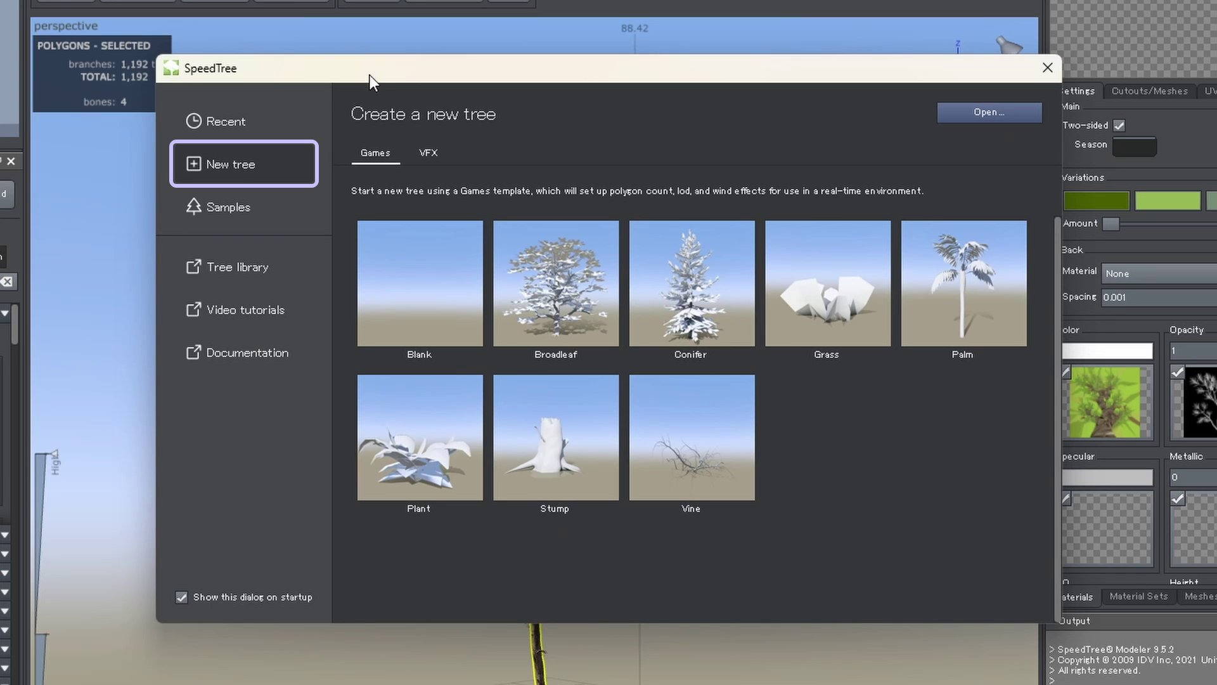
click(396, 272)
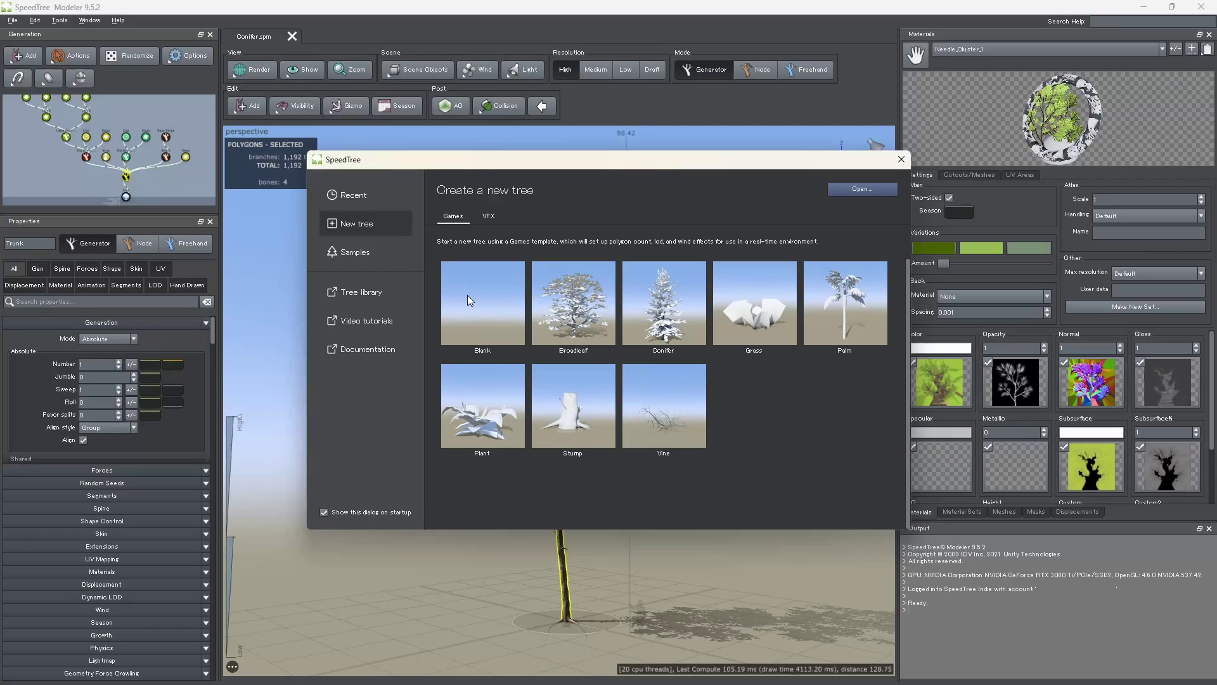
double_click(468, 296)
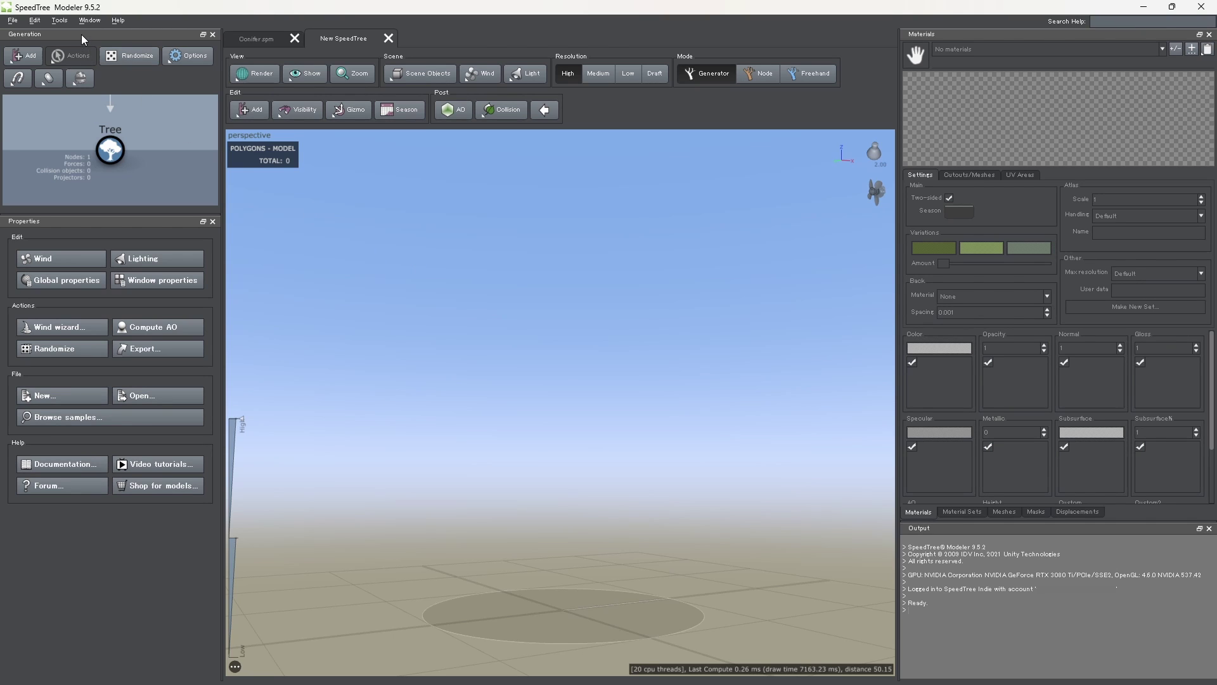
Dock the Generation panel beside Materials, enlarge it, widen the right panels, and show the Tree node.
mouse_move(85, 34)
mouse_down()
mouse_move(277, 119)
mouse_move(1032, 566)
mouse_up()
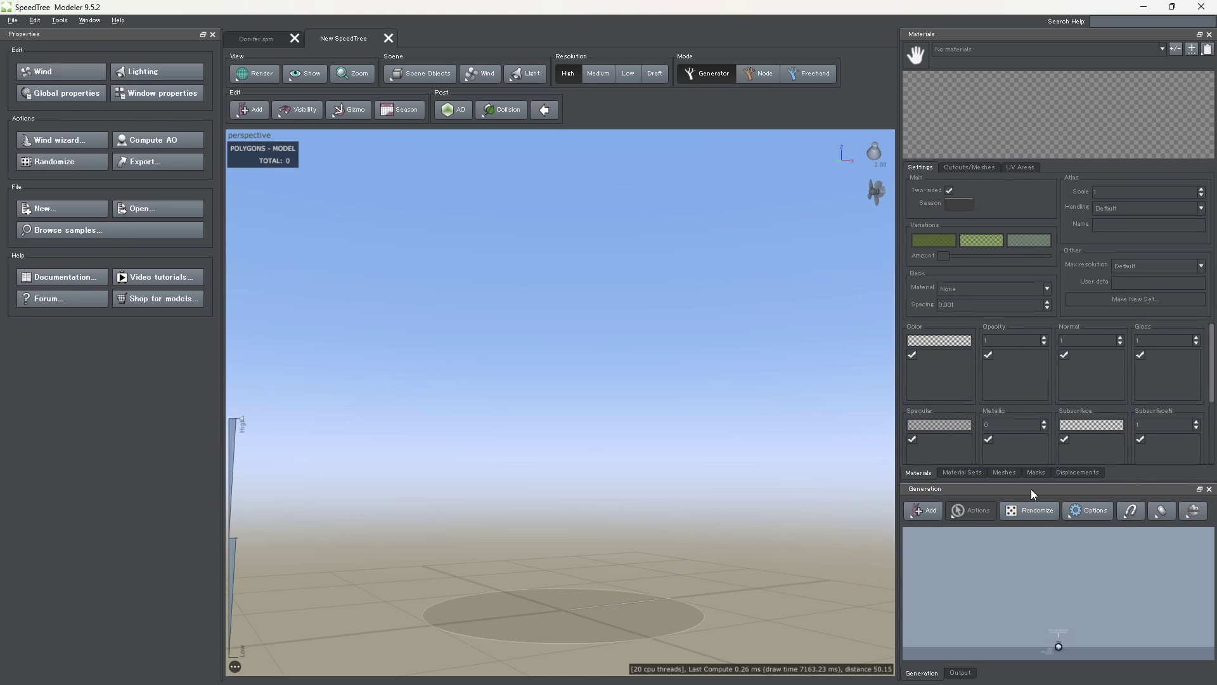
drag(1034, 484, 1033, 410)
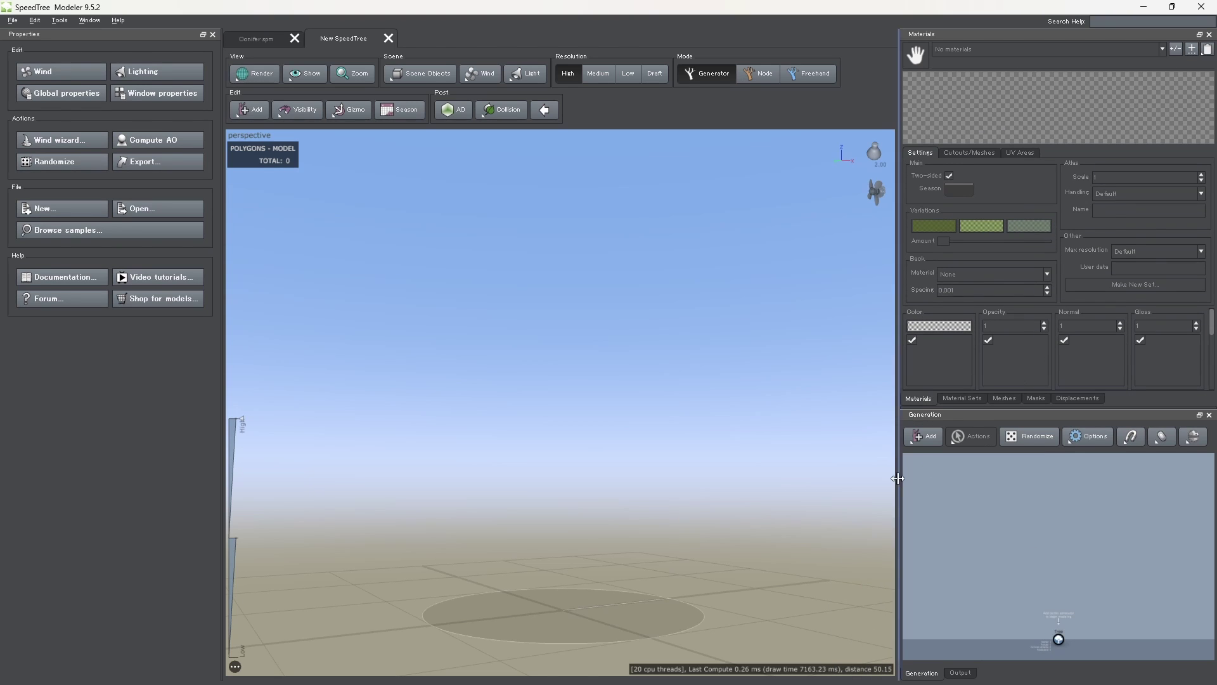
drag(898, 478, 854, 485)
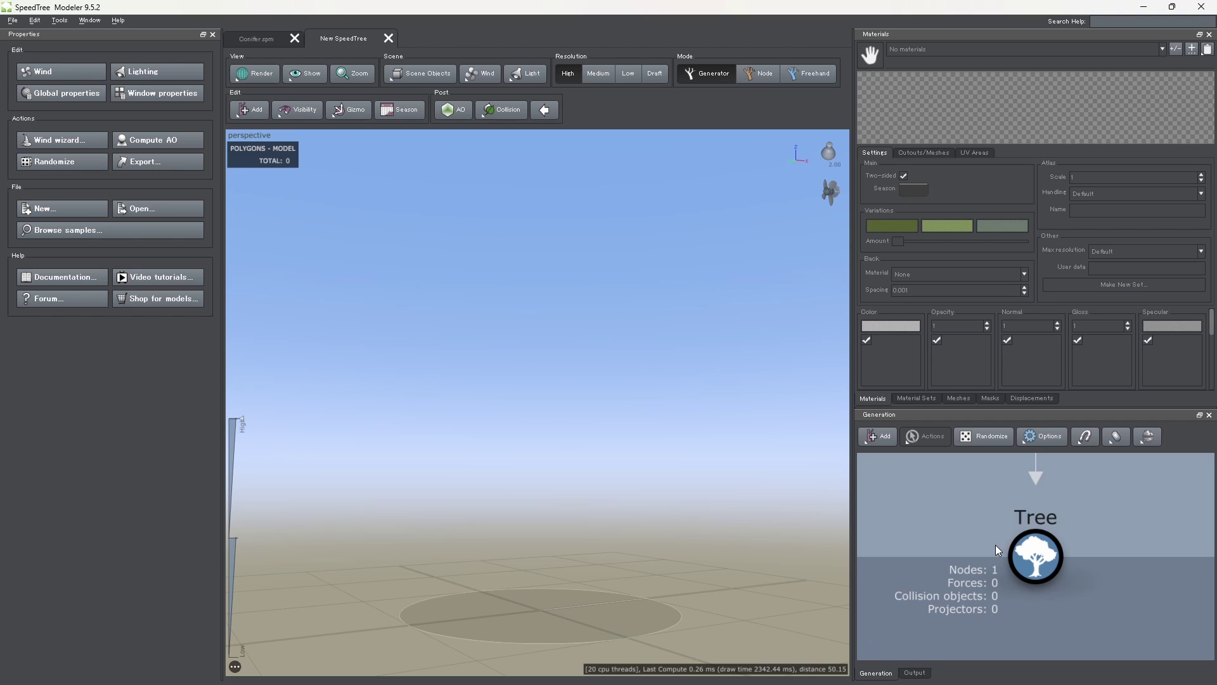
middle_drag(961, 520, 974, 572)
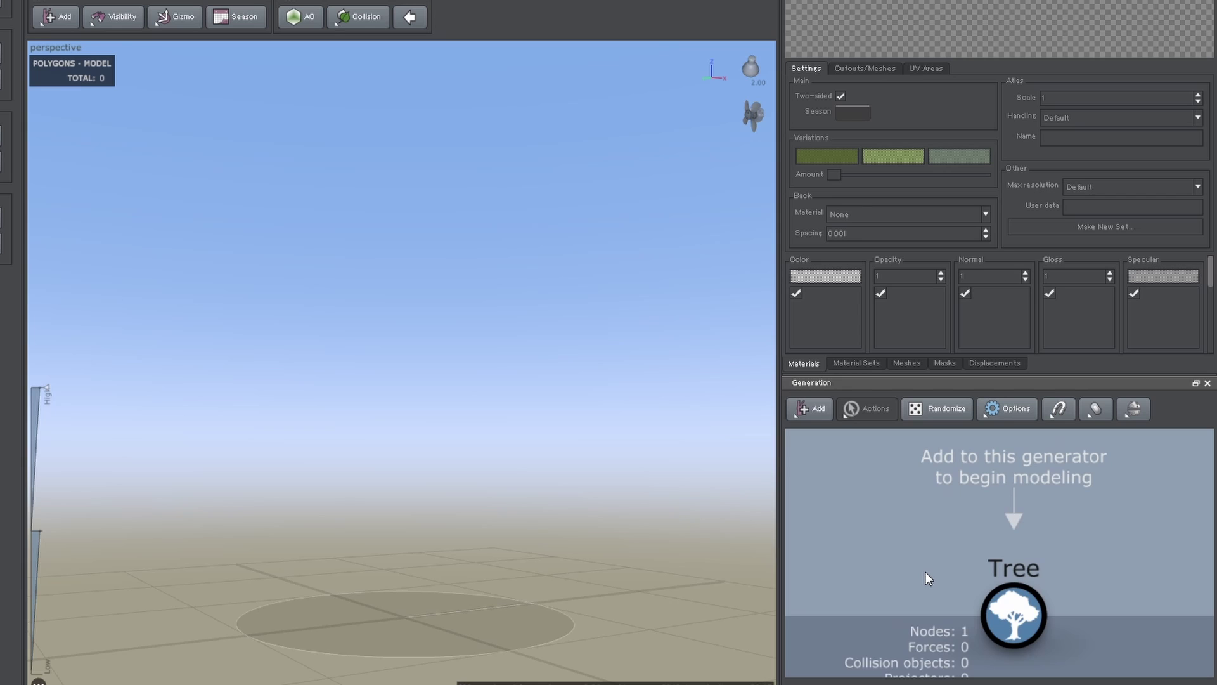
Add a Trunk generator under the Tree node, giving a 640-triangle bare trunk.
click(999, 601)
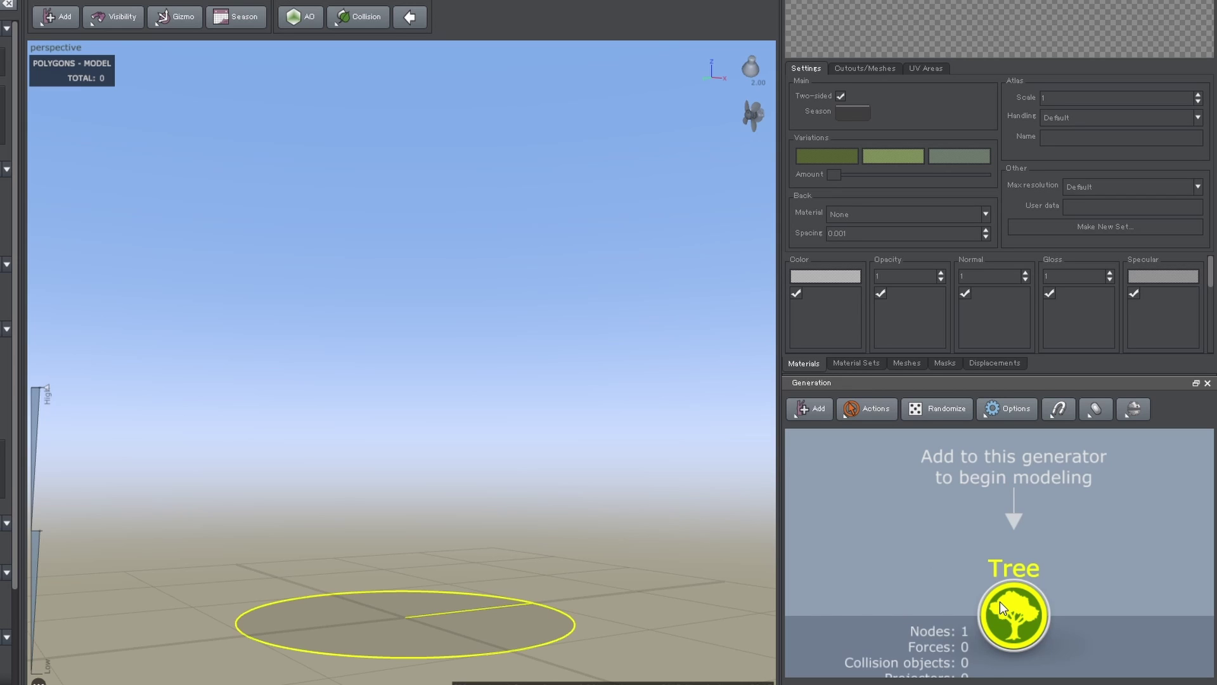
click(819, 415)
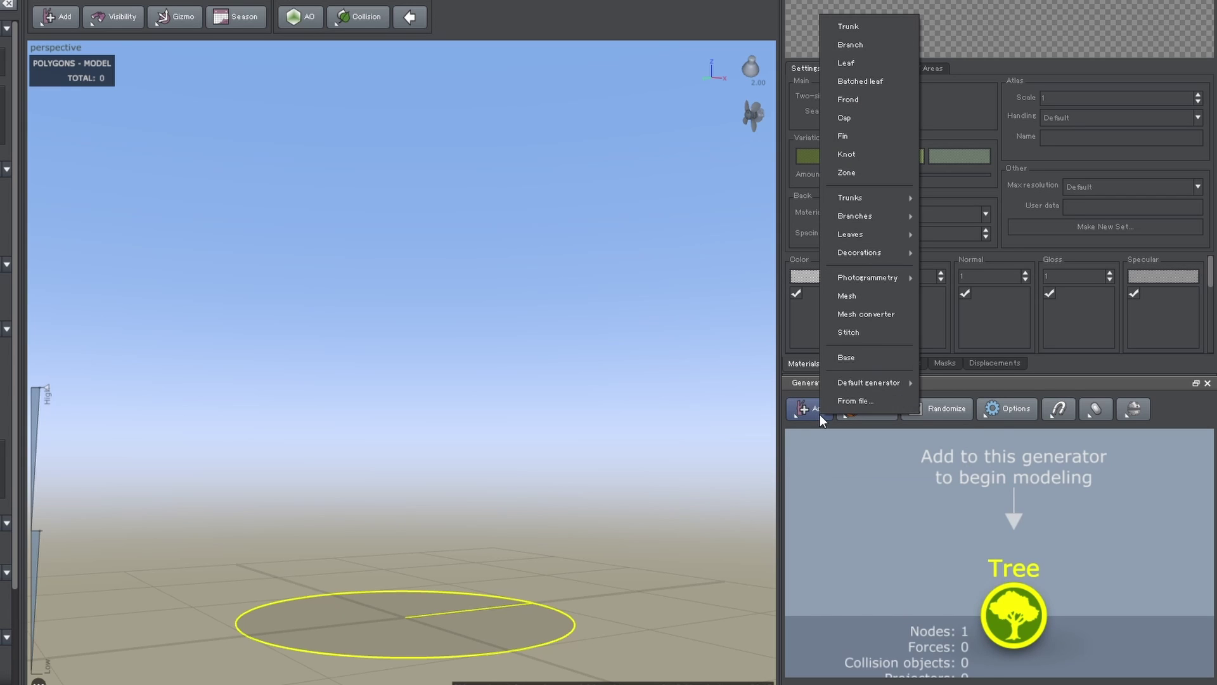
click(886, 29)
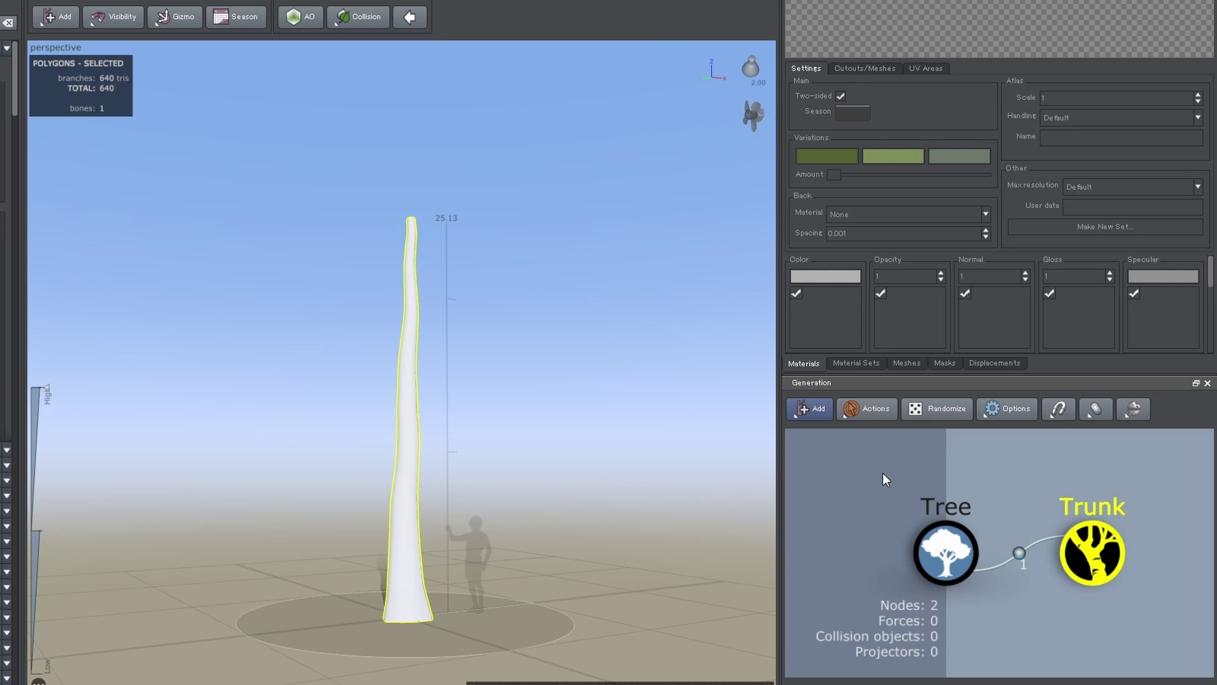
middle_drag(975, 474, 877, 480)
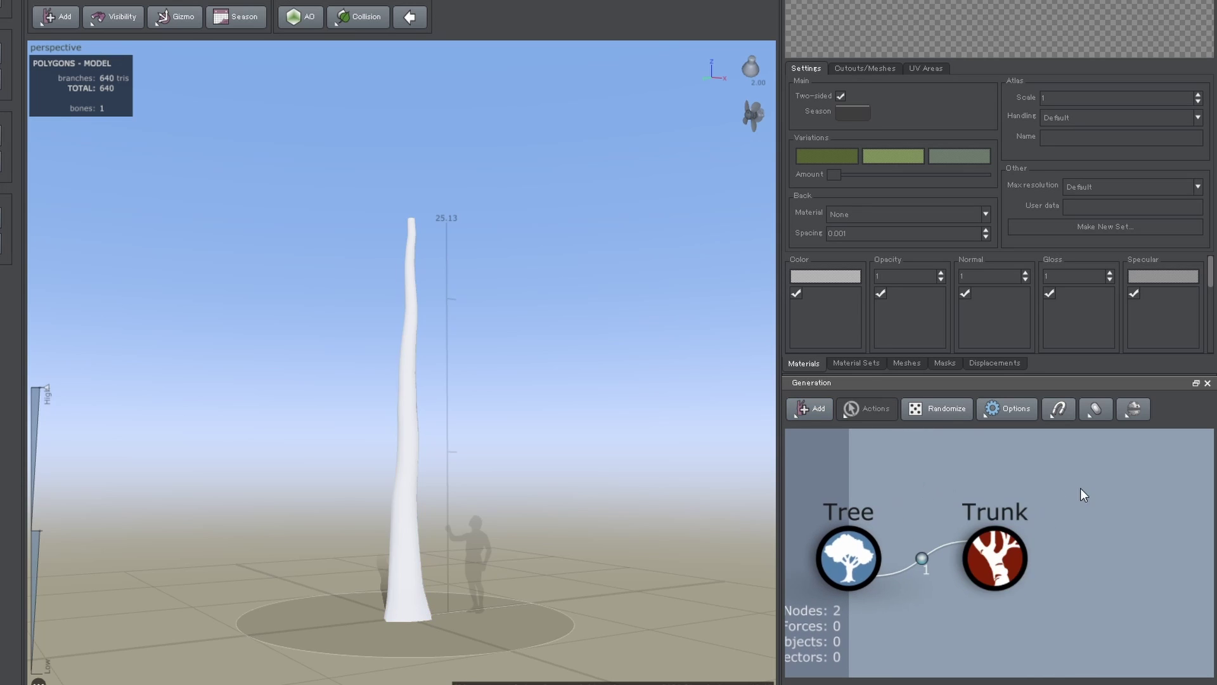
click(813, 417)
mouse_move(850, 219)
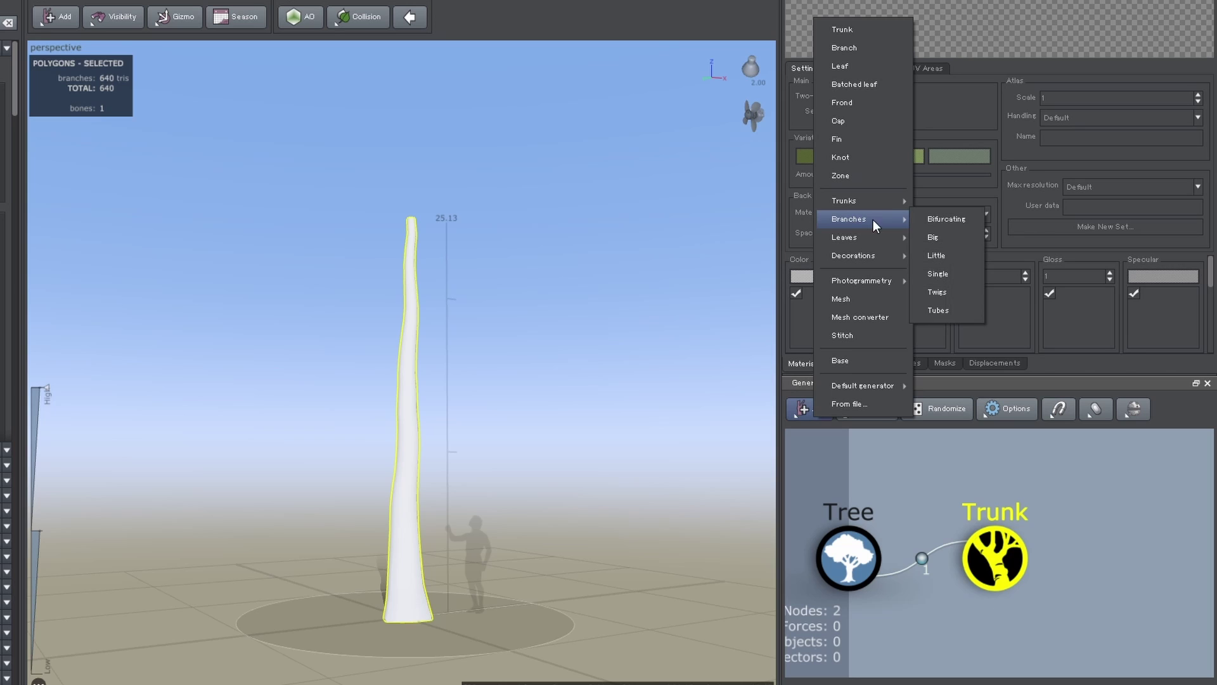
Add a Big branch generator to the Trunk, producing 16 main limbs.
click(968, 238)
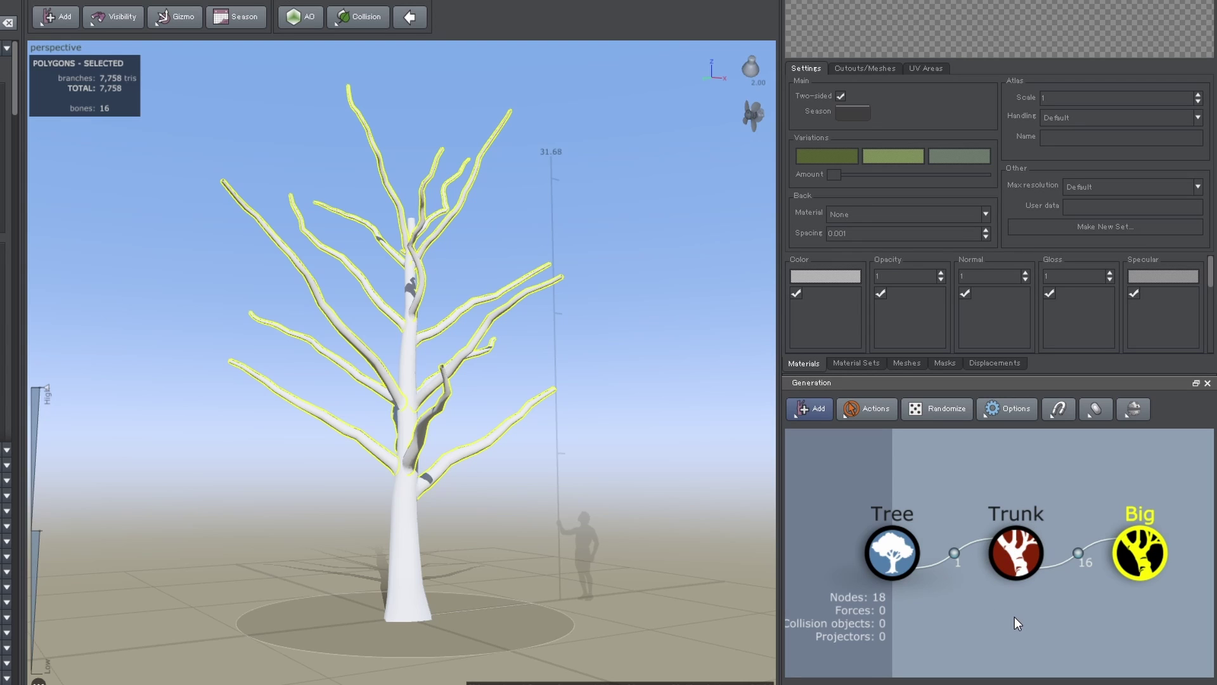
middle_drag(1015, 616, 1001, 614)
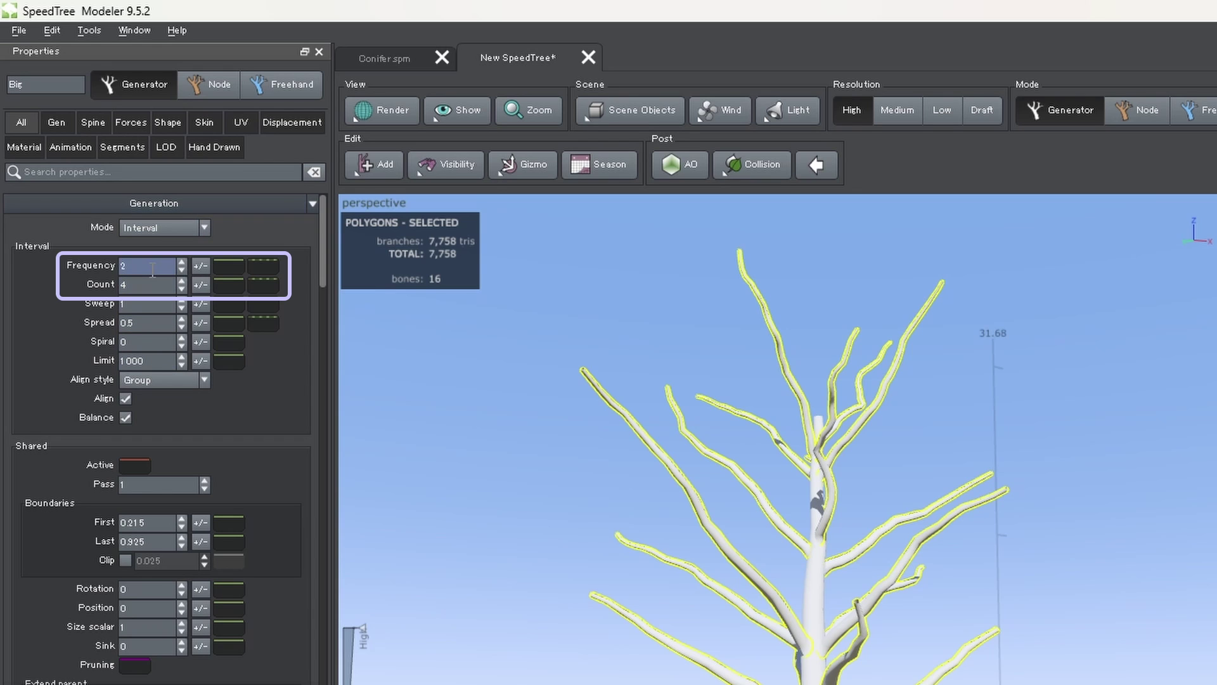
Set the Big branches' Interval Frequency to 4 and Count to 5, giving 40 limbs.
drag(181, 266, 181, 254)
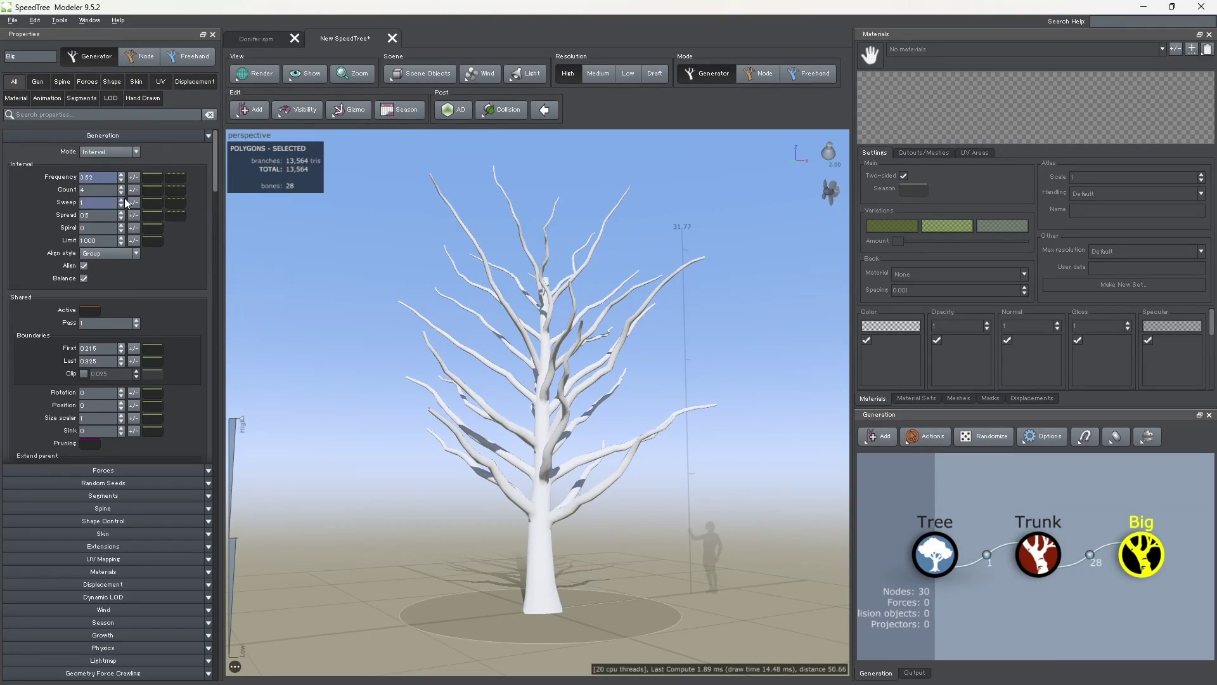
click(82, 190)
drag(121, 190, 121, 194)
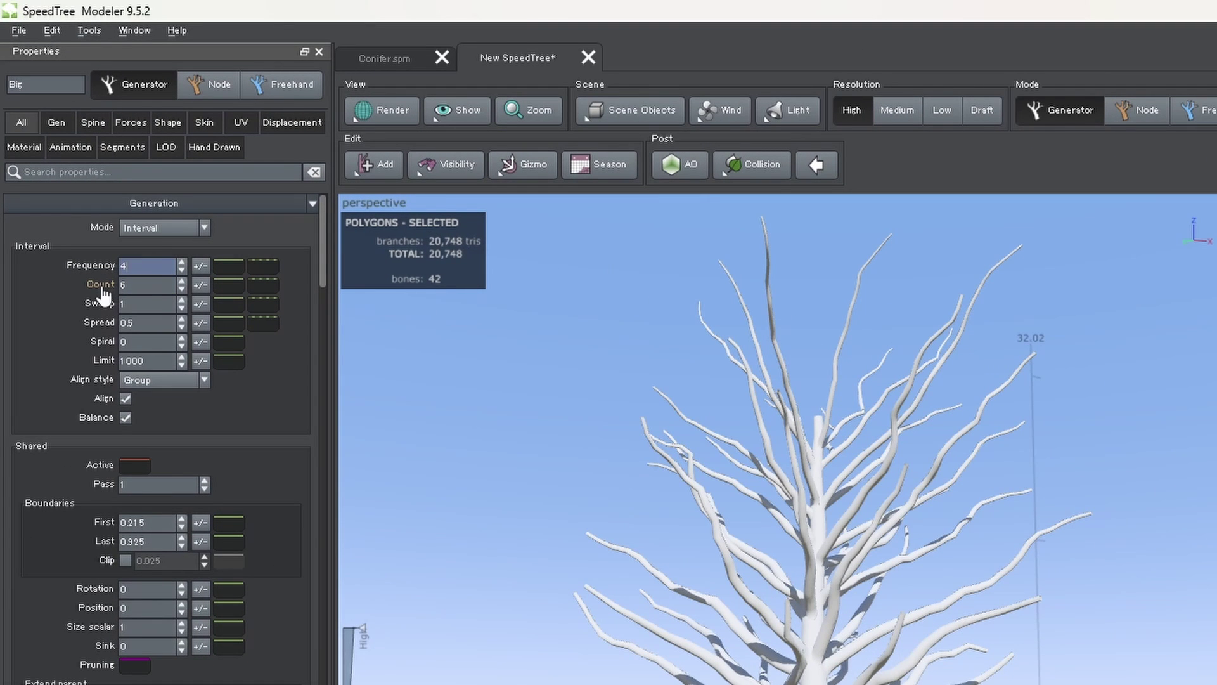
drag(103, 295, 99, 297)
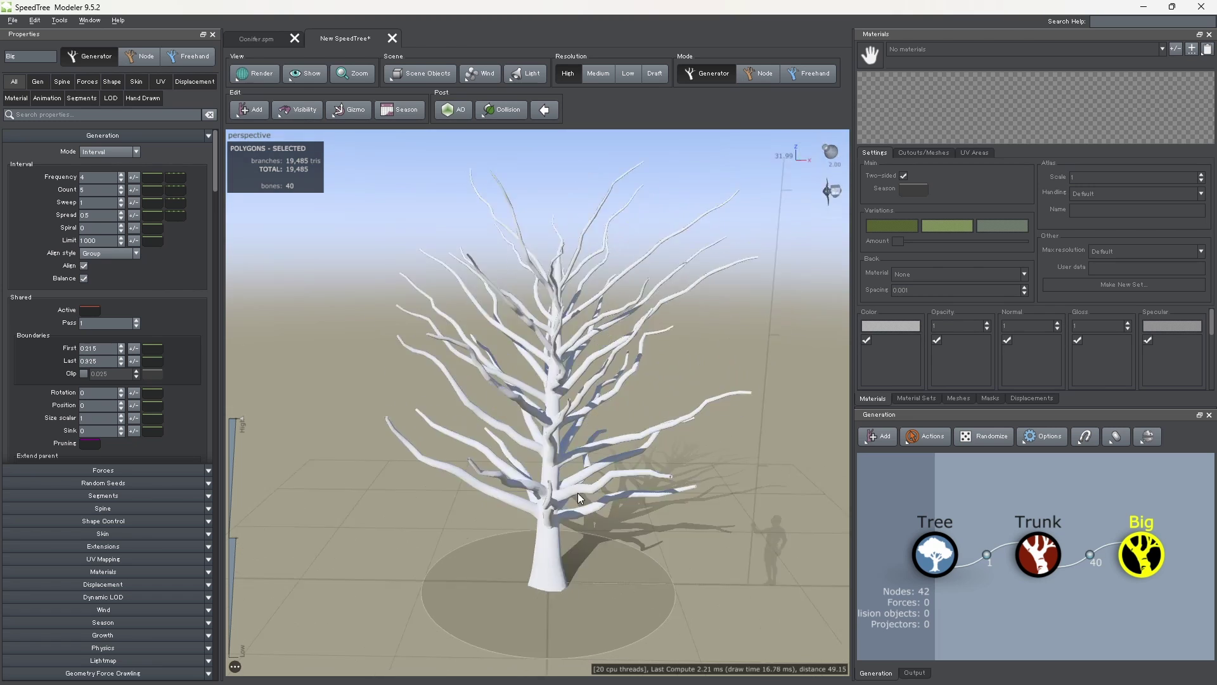
mouse_move(577, 492)
mouse_down()
mouse_move(684, 477)
mouse_move(644, 478)
mouse_up()
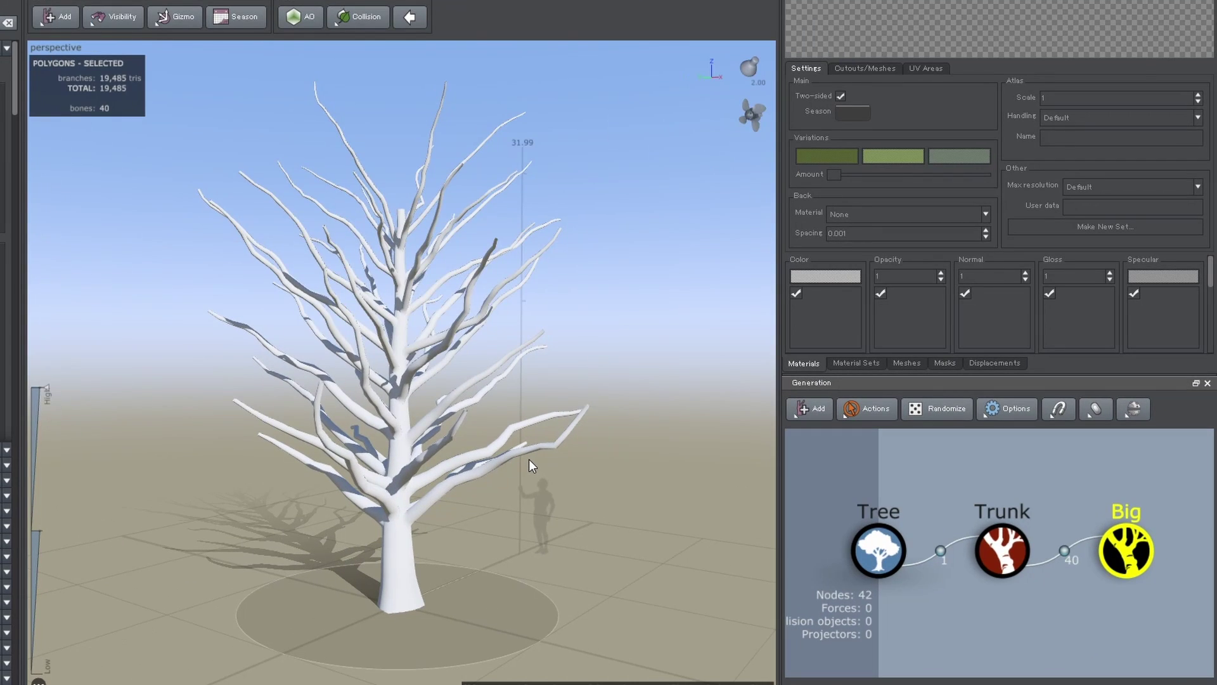
Add a Little branch generator after Big, adding 258 twigs to the crown.
click(818, 415)
mouse_move(850, 215)
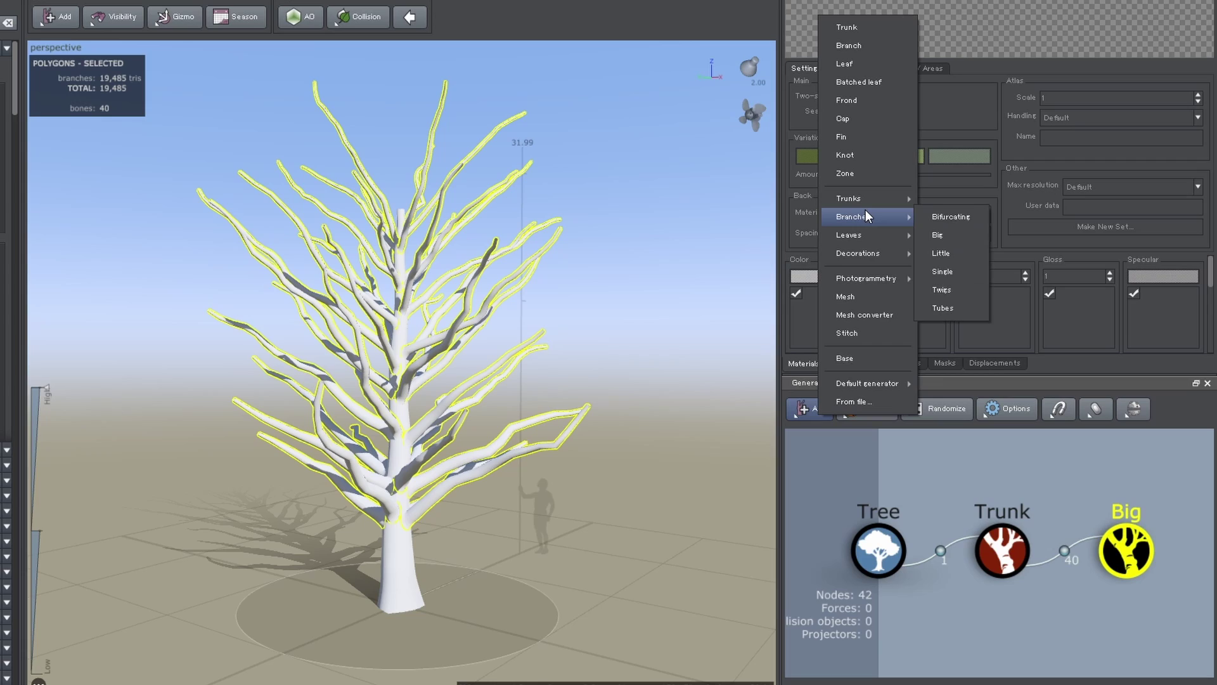
click(968, 253)
click(915, 477)
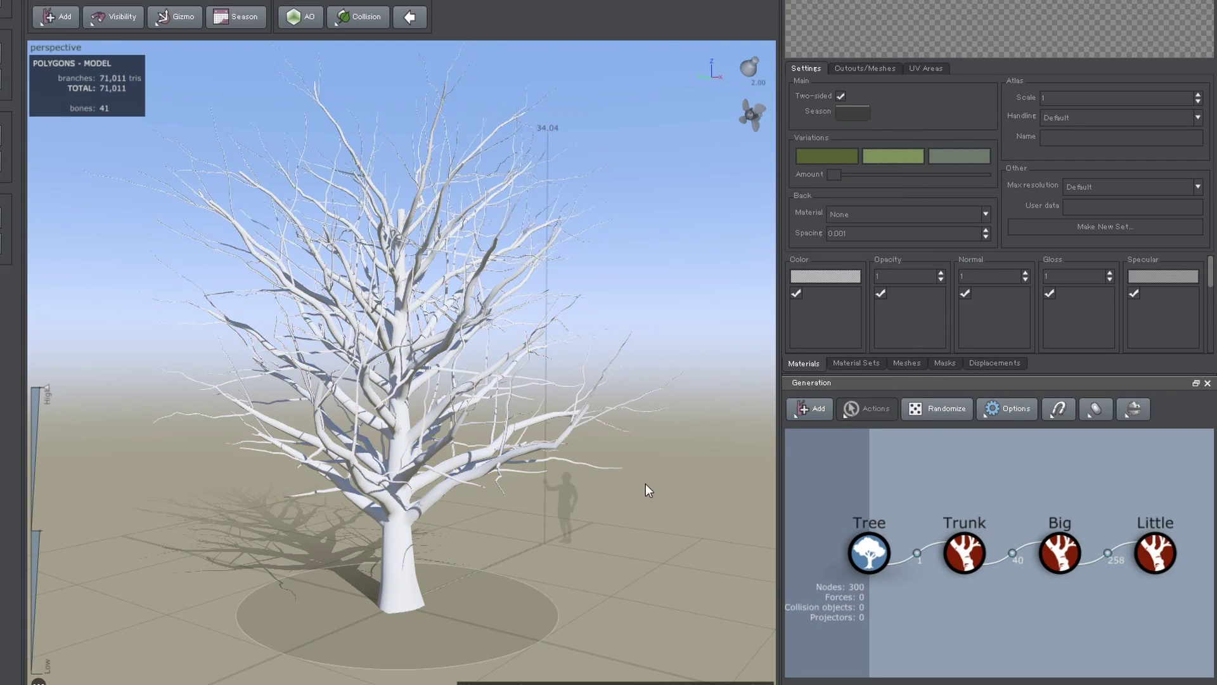
mouse_move(645, 484)
mouse_down()
mouse_move(561, 511)
mouse_move(486, 507)
mouse_up()
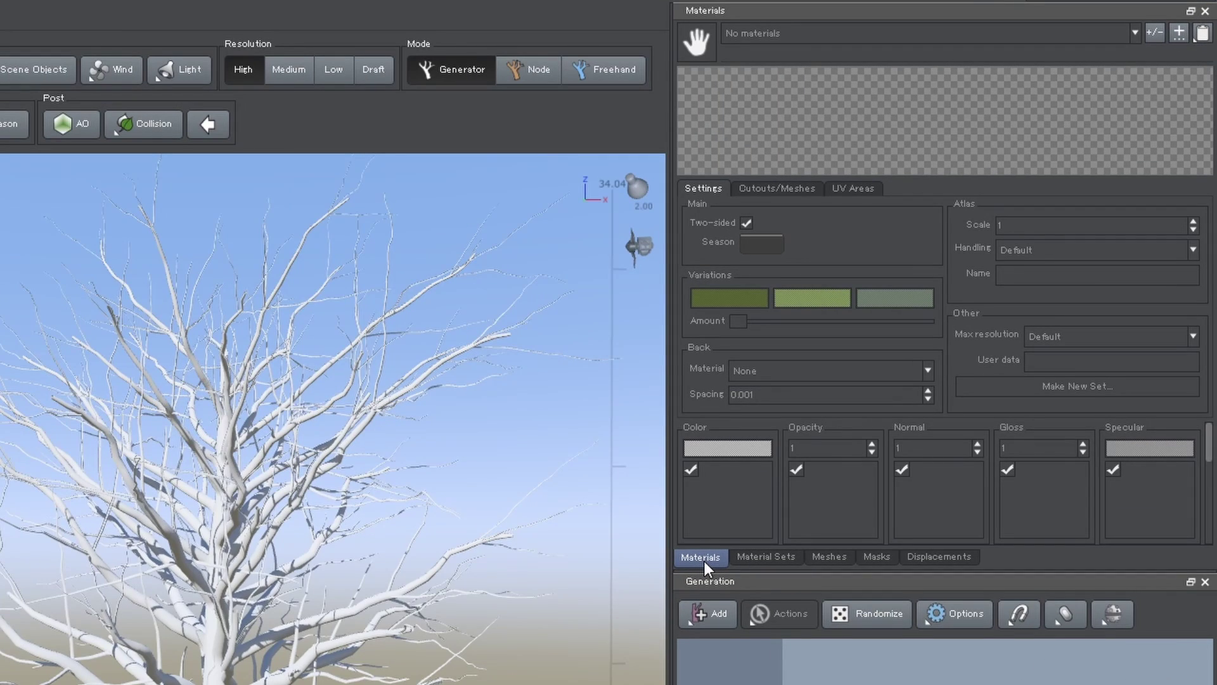
Add a new material in the Materials window and rename it OakBark.
click(1155, 33)
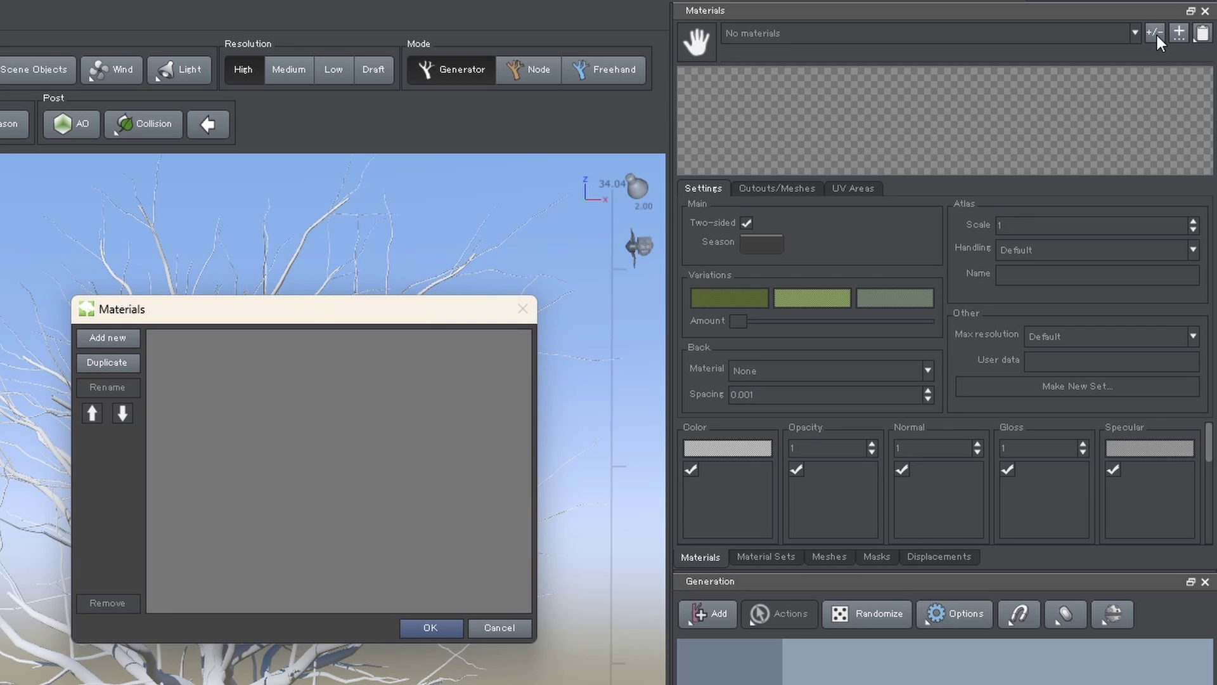
click(124, 341)
click(199, 335)
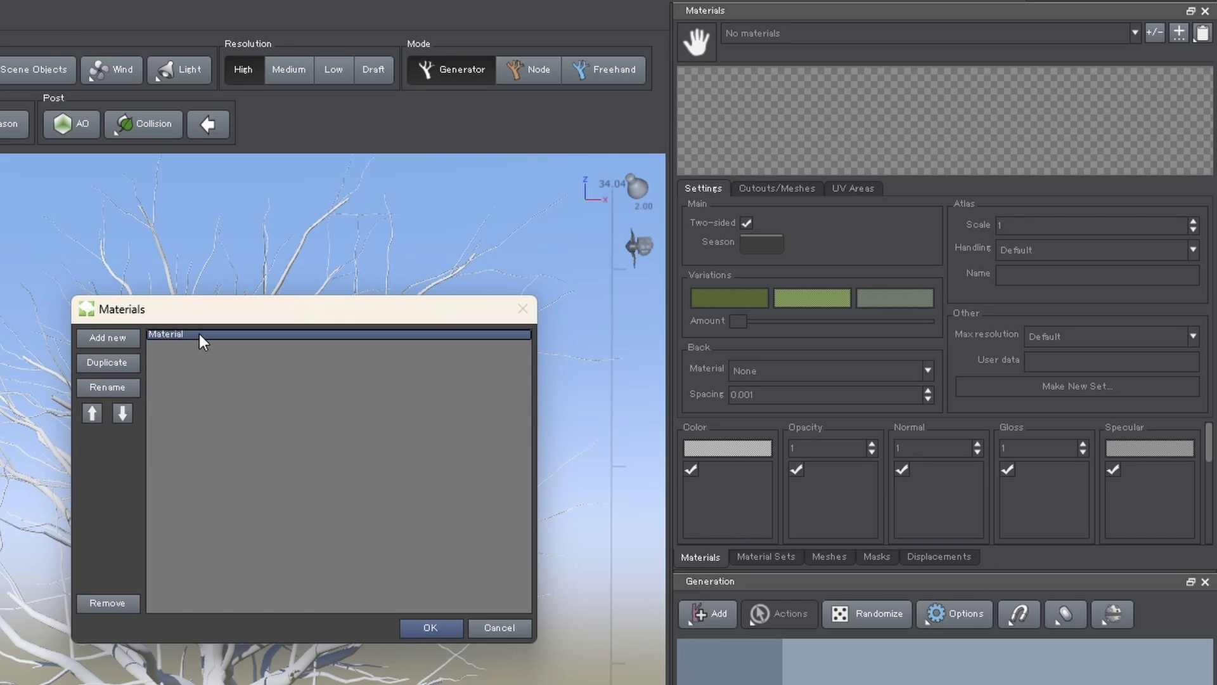
click(127, 383)
text(0)
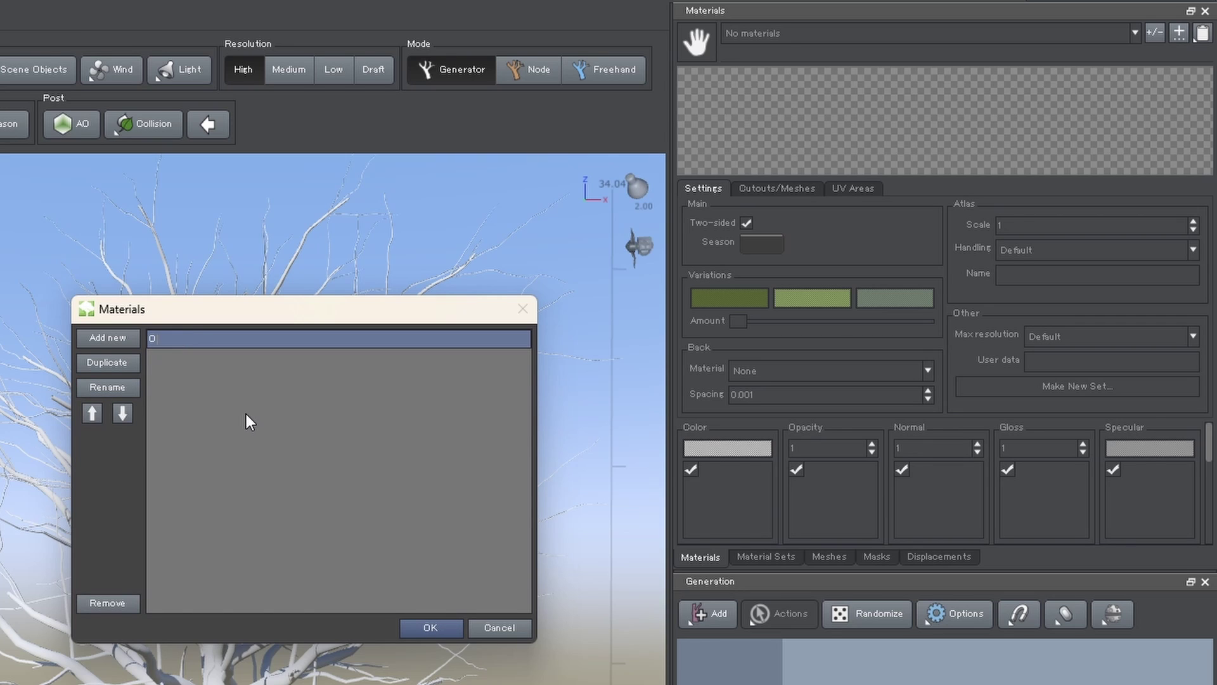
text(akBark)
key(Return)
click(430, 627)
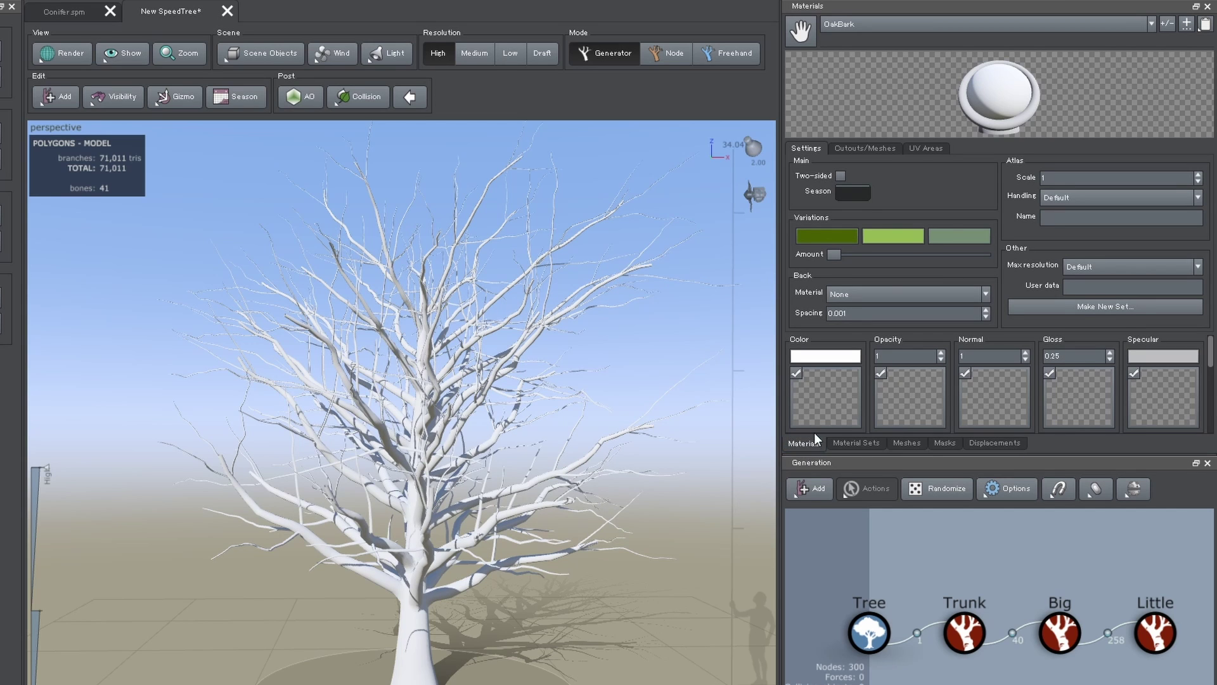
Load the Oak Bark 1 texture as OakBark's colour map and apply its matching normal and gloss maps.
click(820, 414)
click(243, 449)
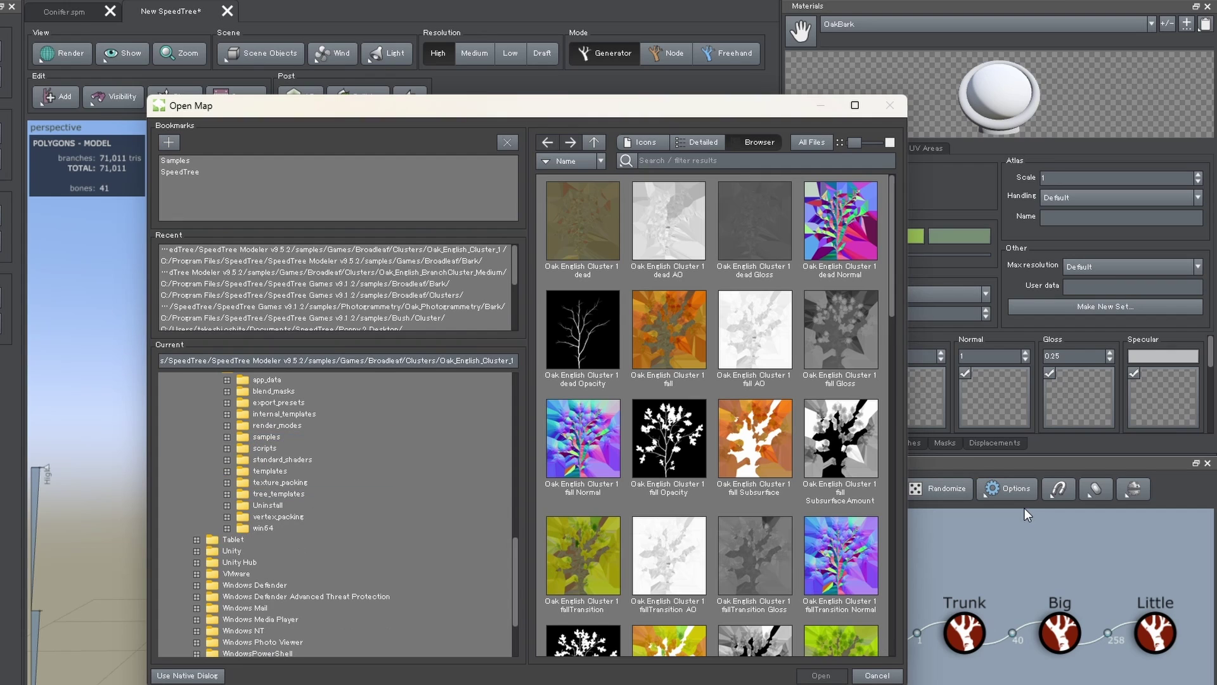
scroll(422, 510, up, 1)
click(318, 470)
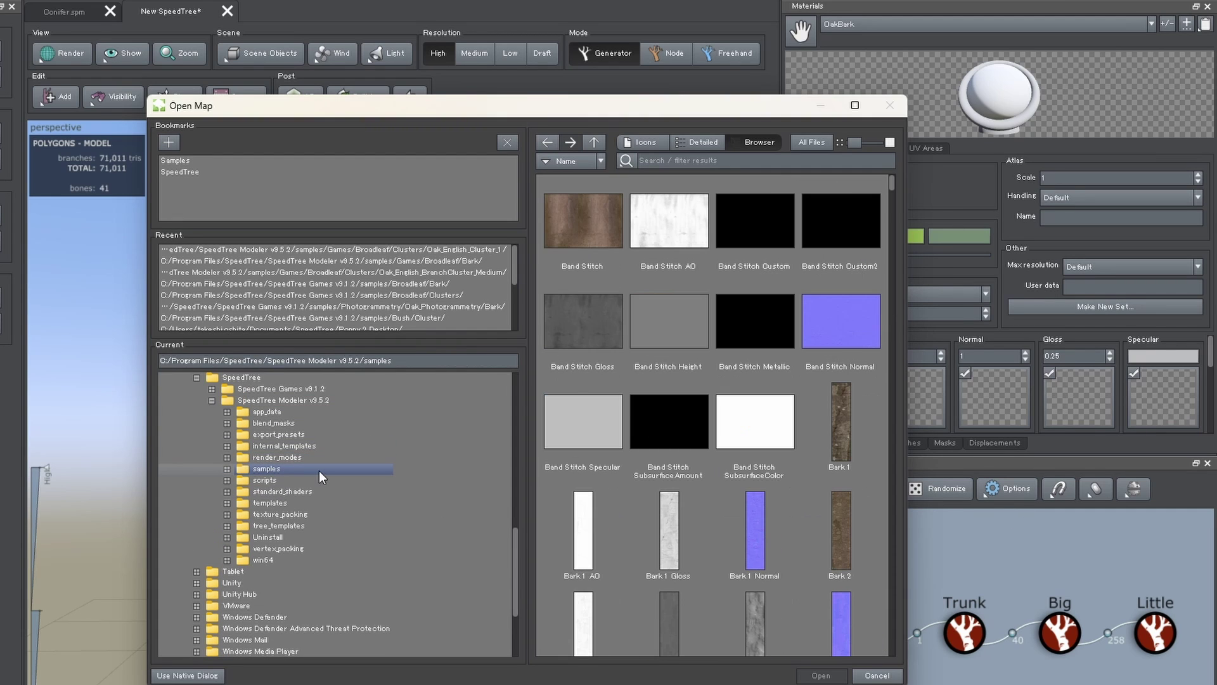
click(764, 161)
text(o)
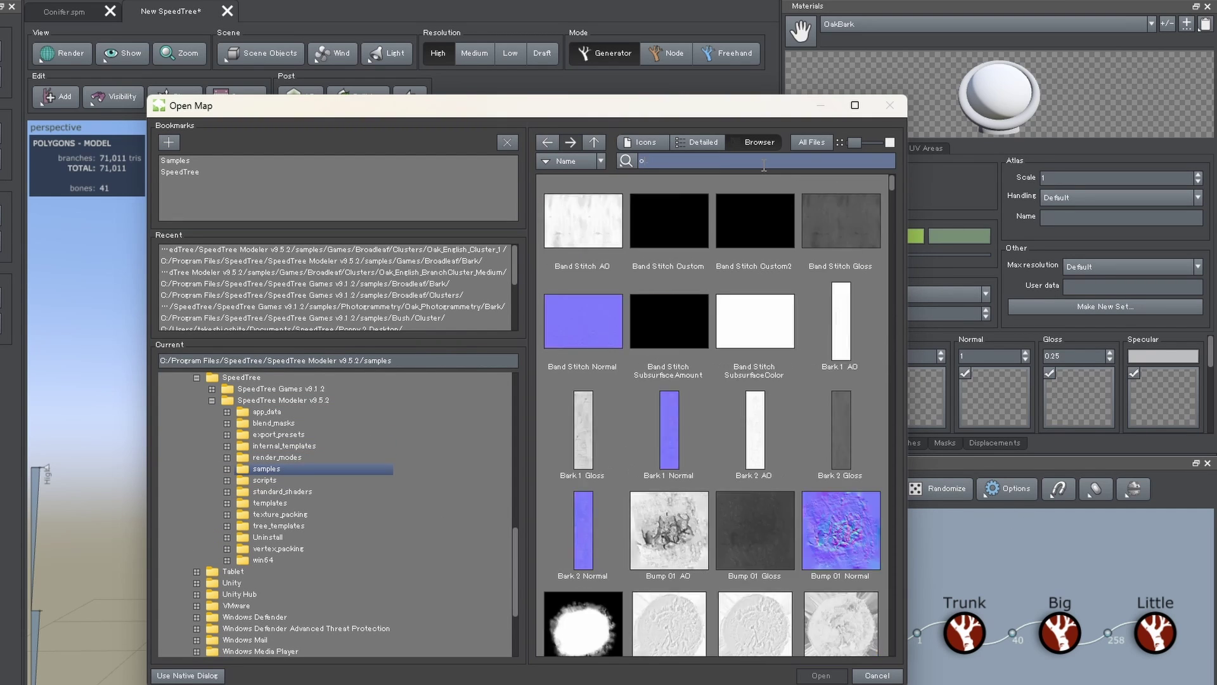
text(ak bark 1)
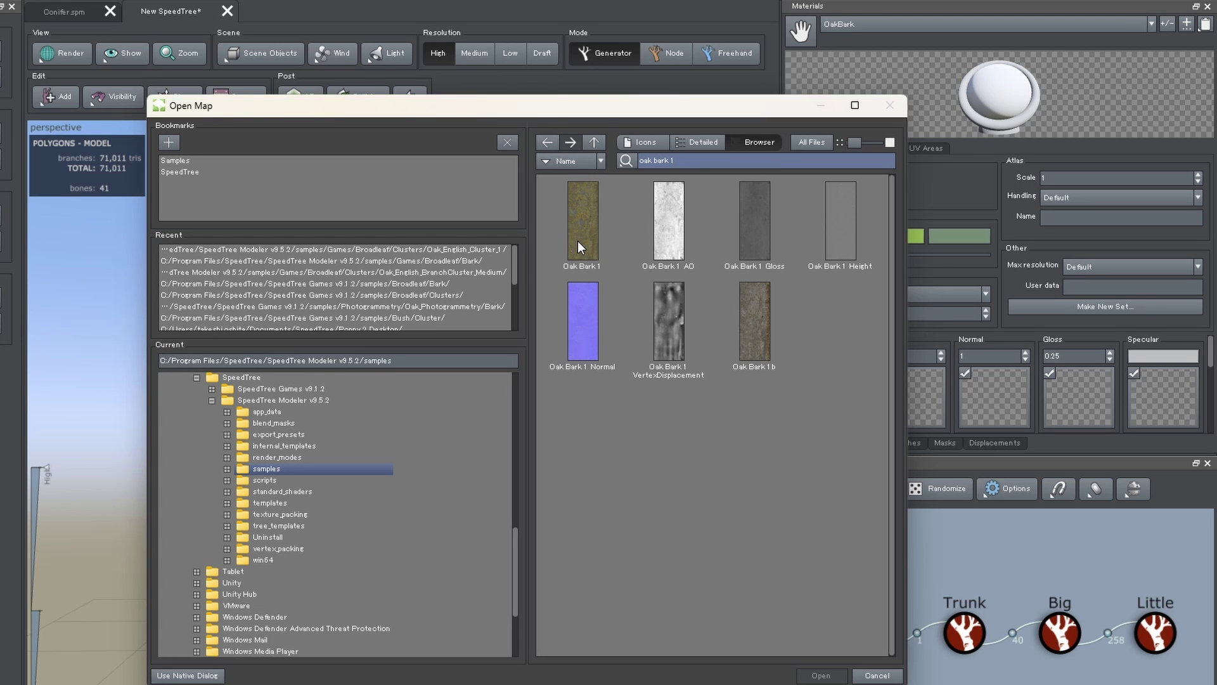
double_click(577, 241)
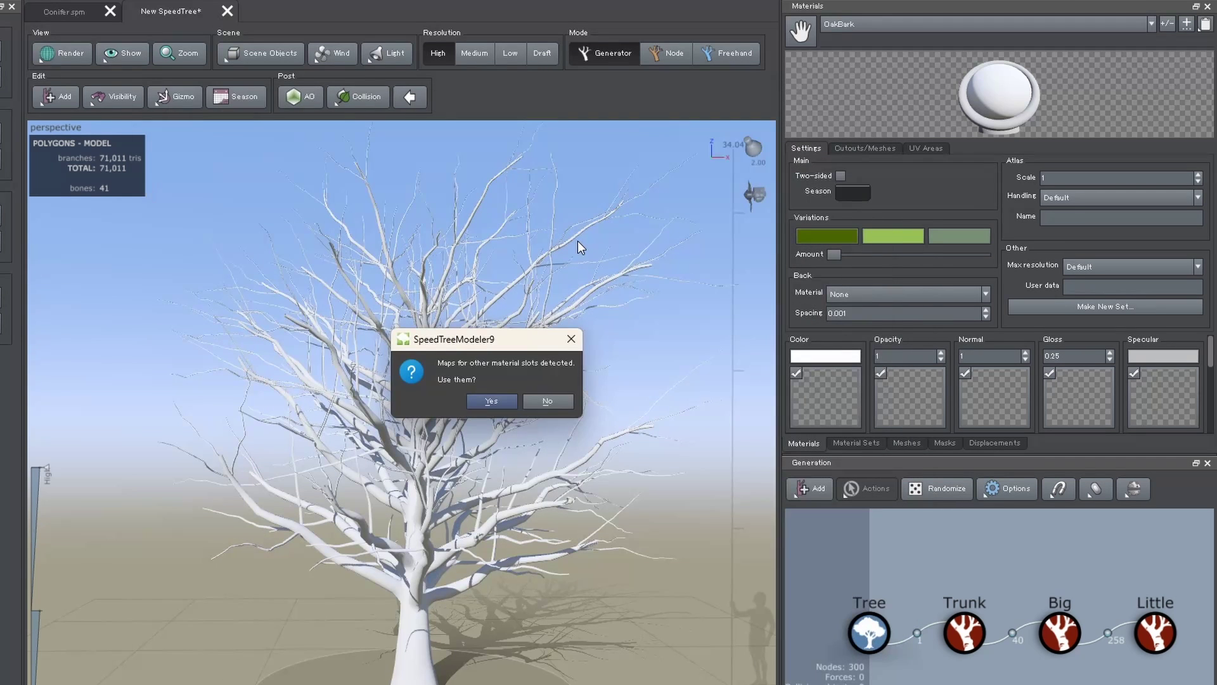
click(507, 398)
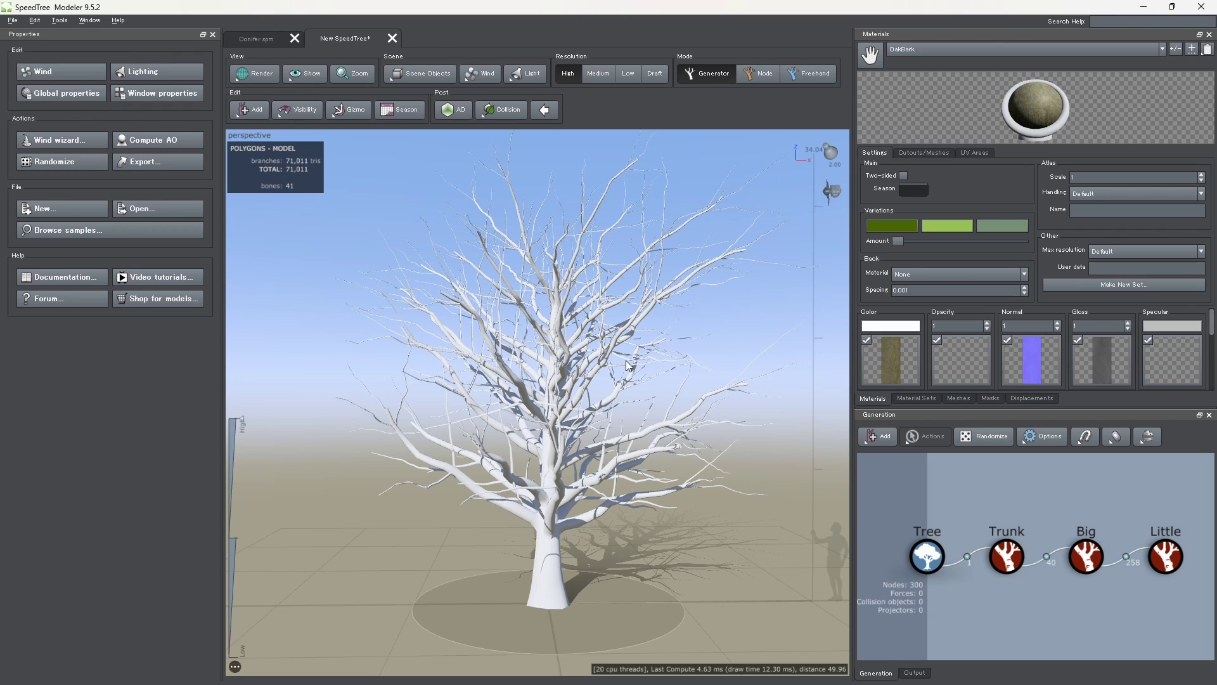
Set the Trunk generator's Branch Material to OakBark and inspect the barked trunk fork up close.
click(1012, 562)
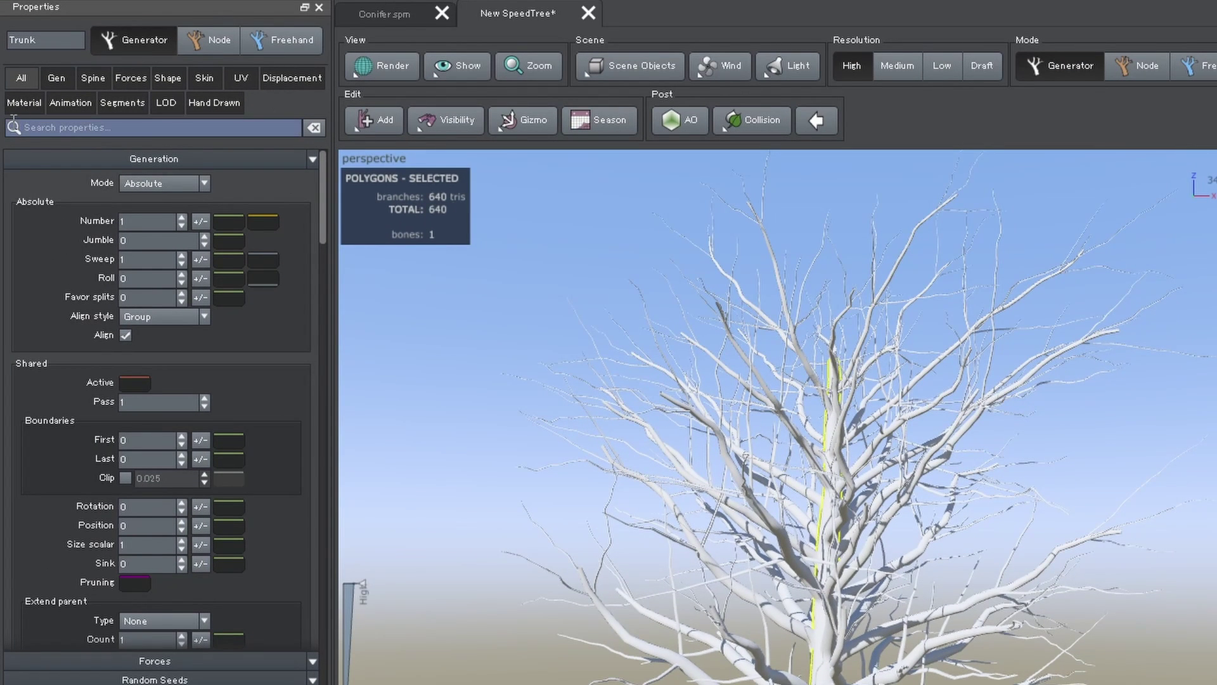
click(17, 108)
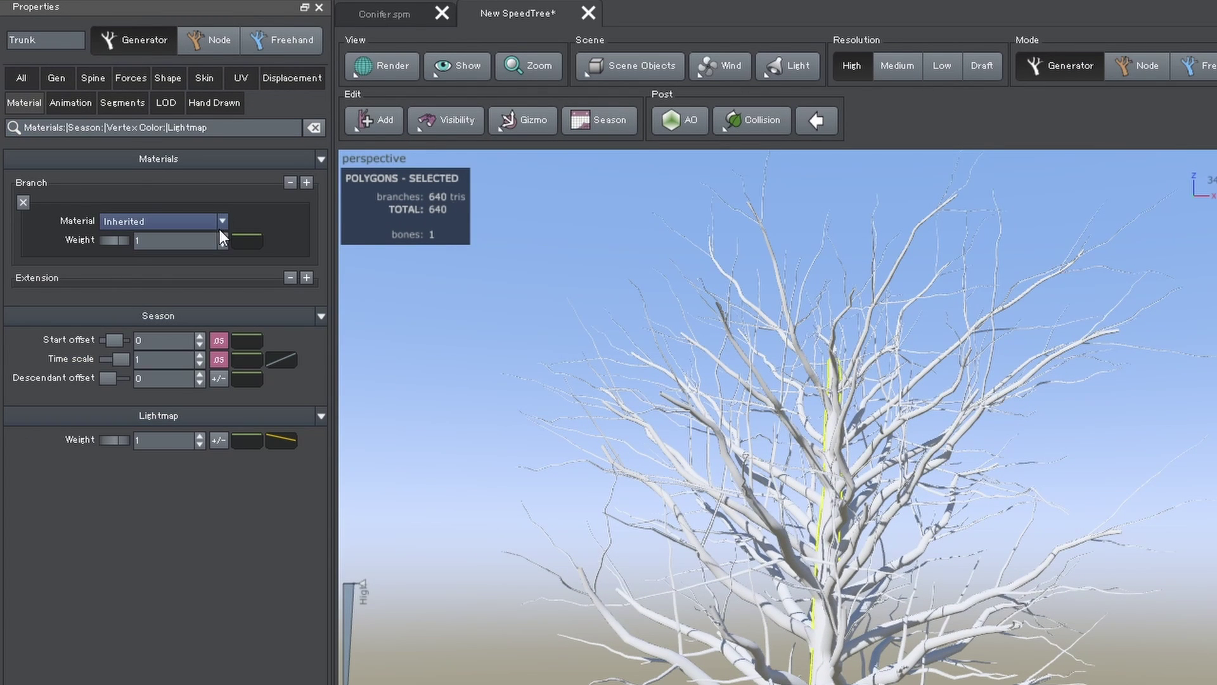
click(223, 221)
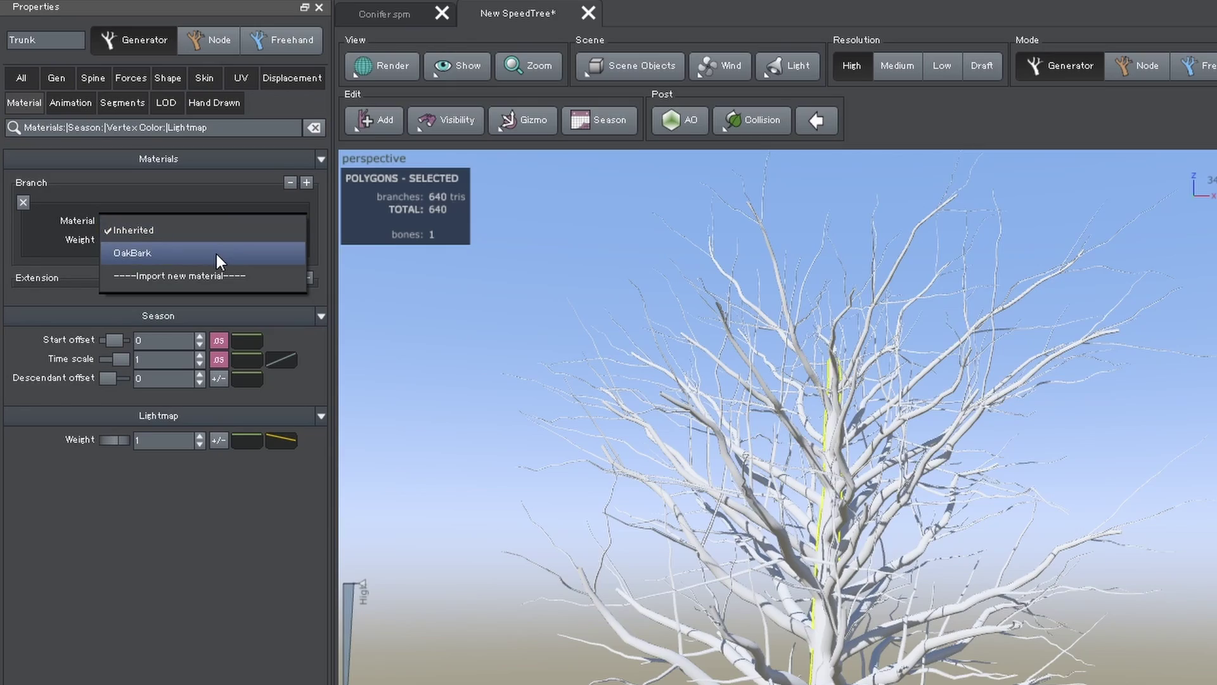
click(215, 253)
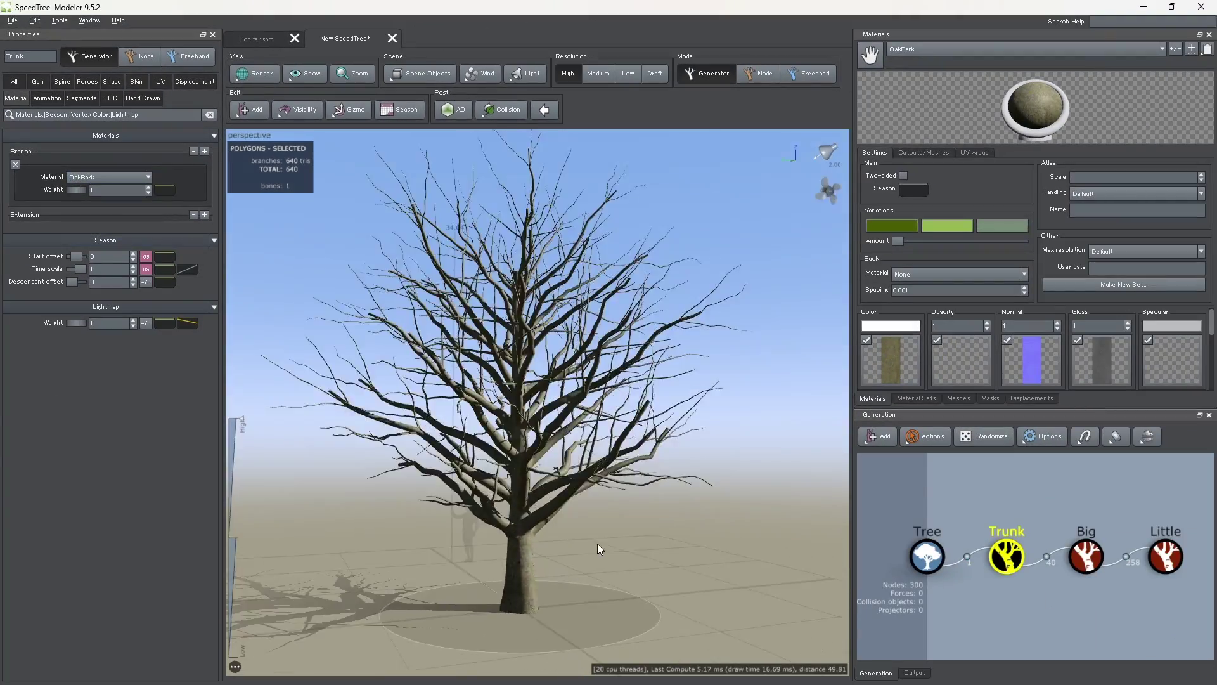
mouse_move(597, 542)
mouse_down()
mouse_move(440, 534)
mouse_move(489, 557)
mouse_up()
scroll(490, 557, up, 5)
scroll(523, 497, up, 3)
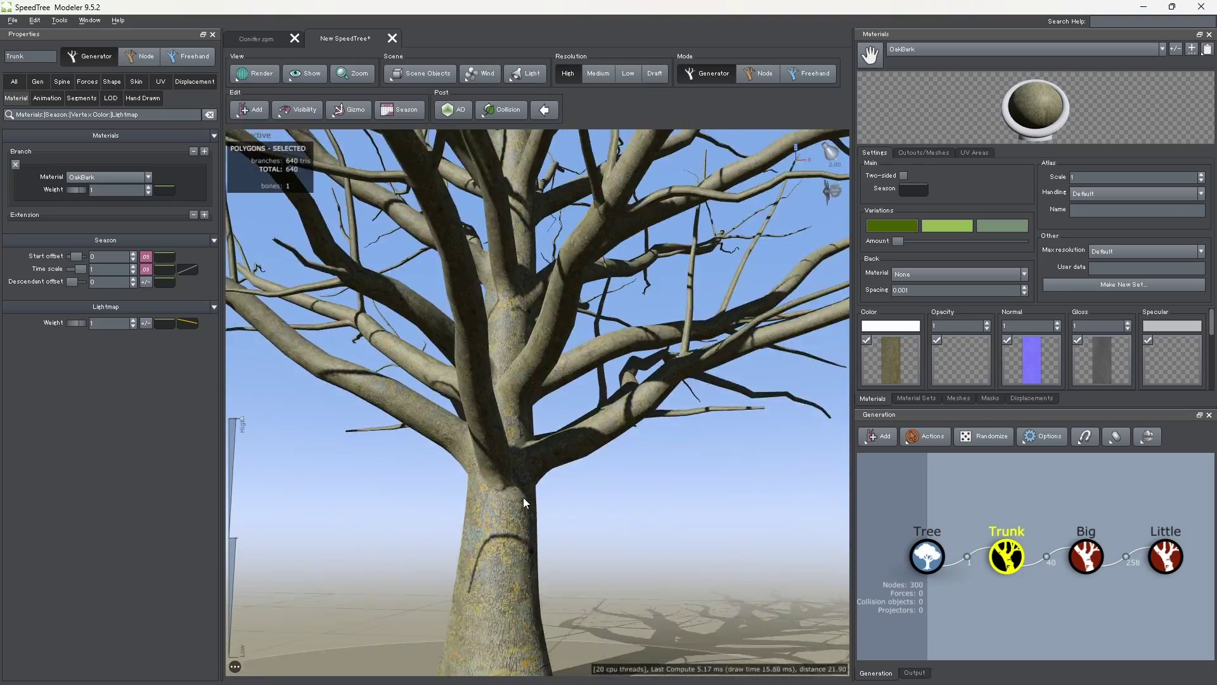
scroll(523, 497, up, 2)
scroll(525, 494, up, 2)
mouse_move(515, 490)
mouse_down()
mouse_move(618, 497)
mouse_move(546, 521)
mouse_move(485, 499)
mouse_move(606, 572)
mouse_up()
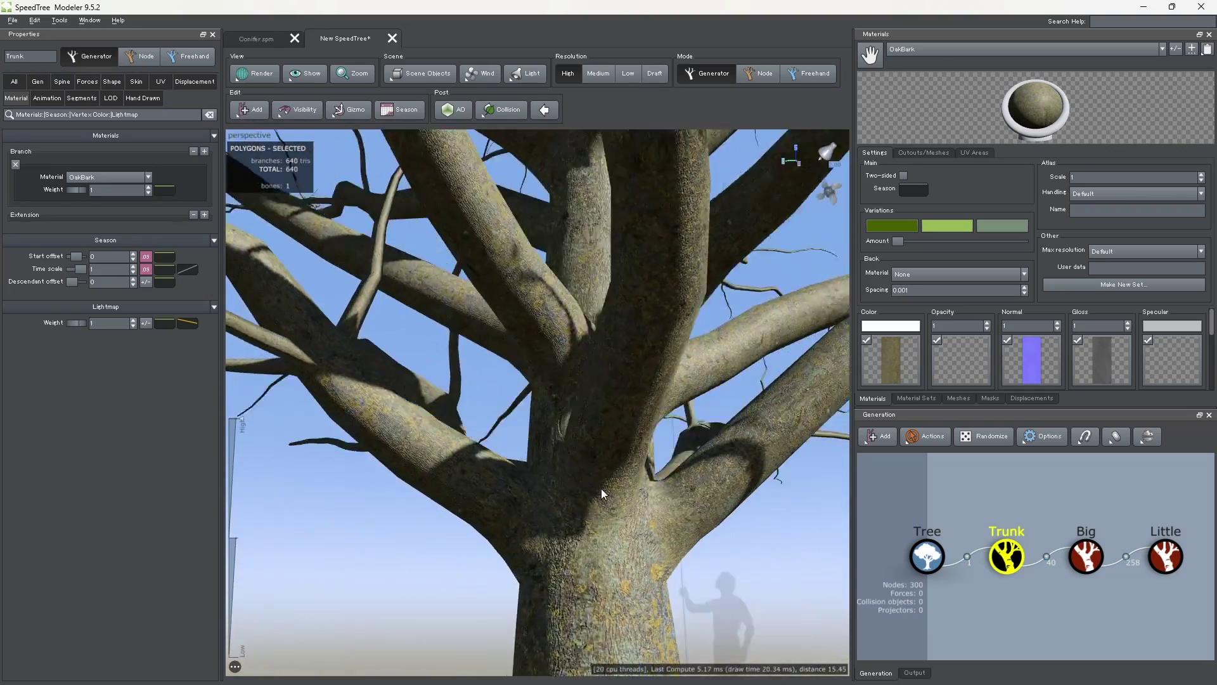
scroll(519, 515, up, 2)
scroll(487, 498, down, 1)
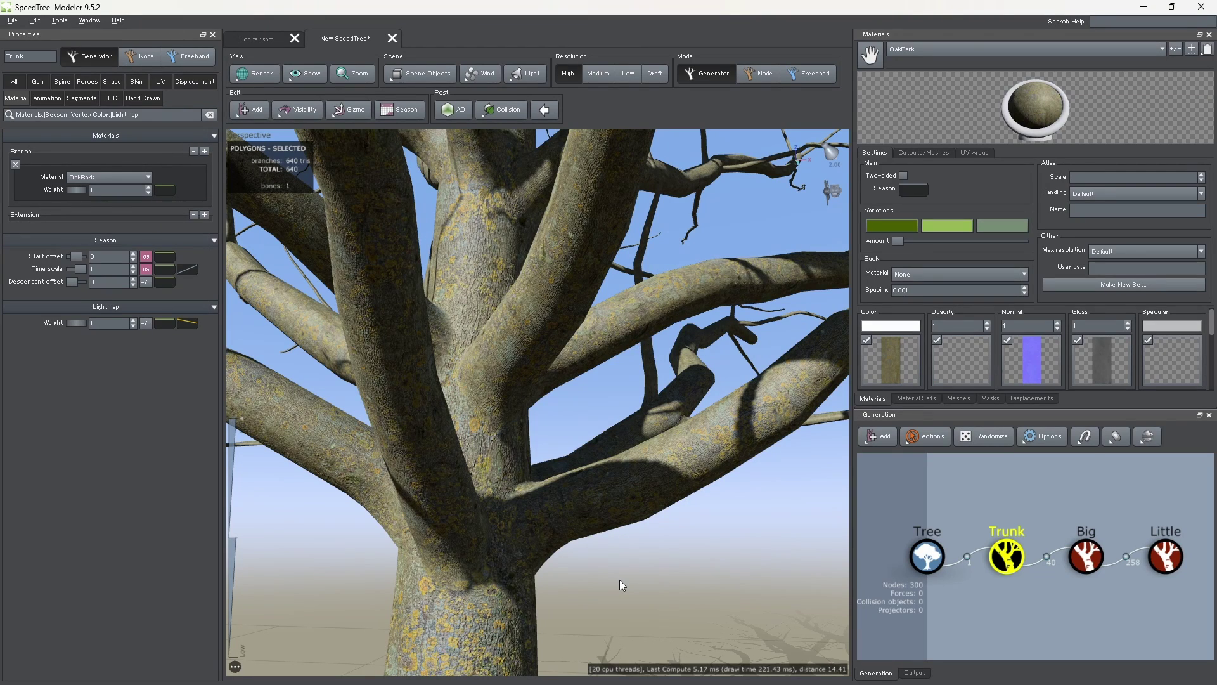
Add a new material to the tree and name it OakLeaves.
click(619, 579)
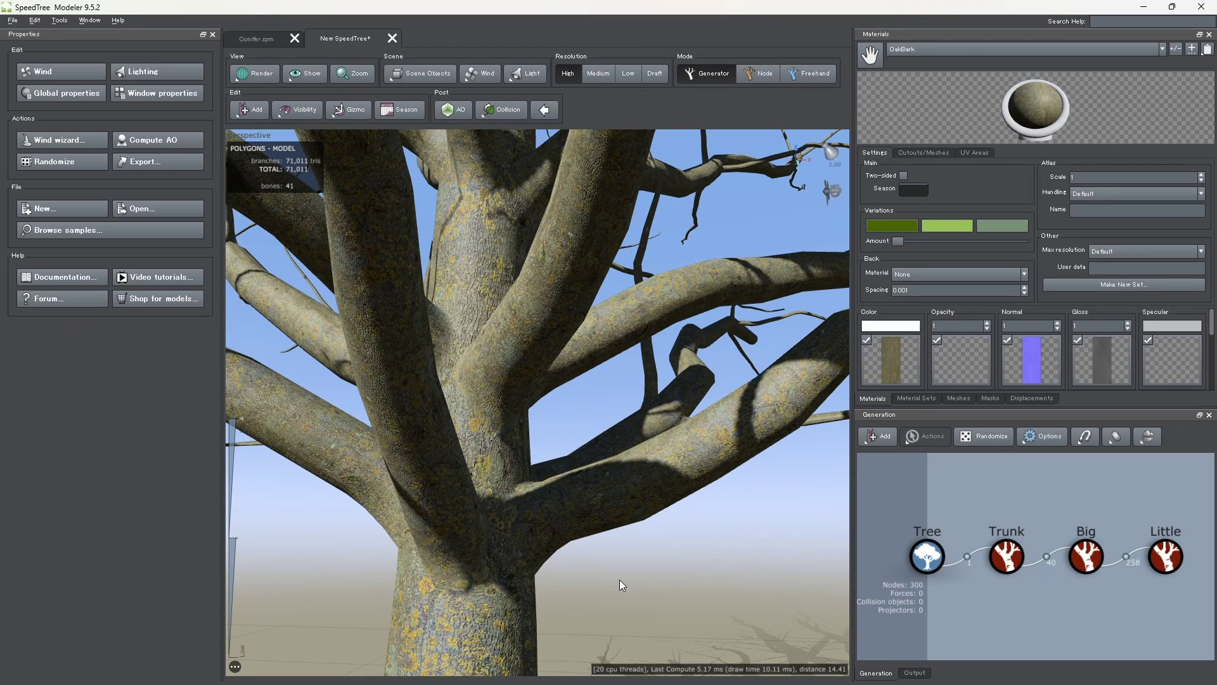
scroll(609, 566, down, 5)
mouse_move(599, 553)
mouse_down()
mouse_move(576, 580)
mouse_move(607, 576)
mouse_up()
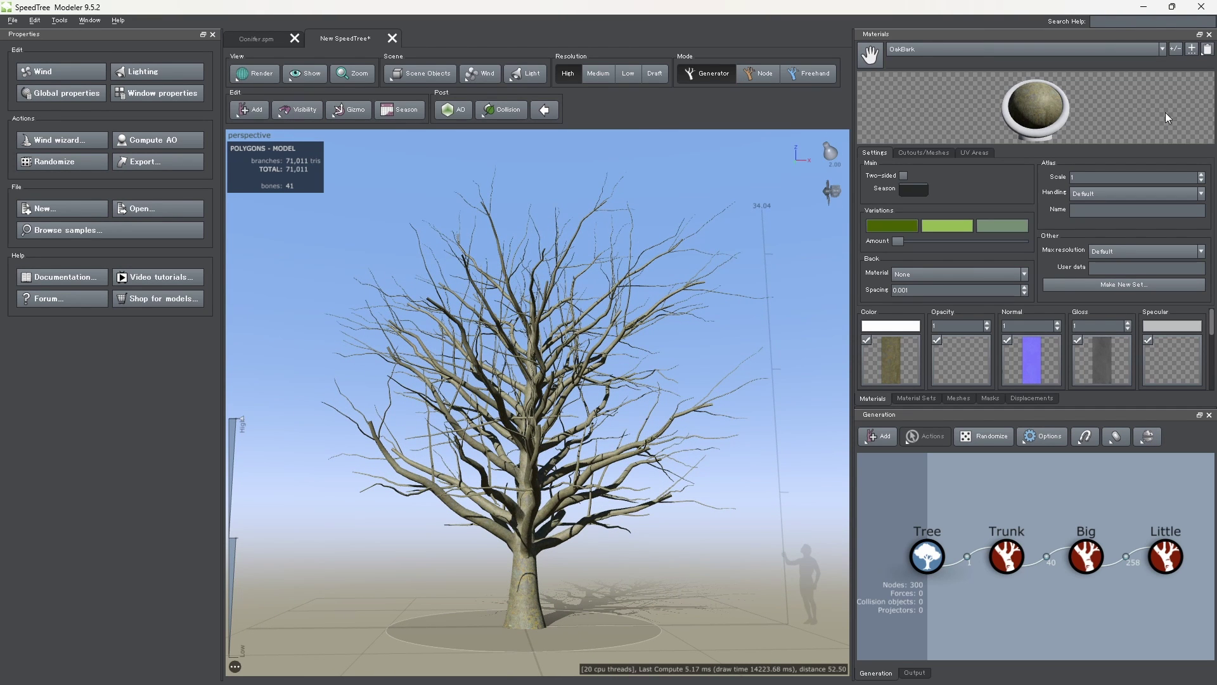
click(1175, 49)
click(477, 251)
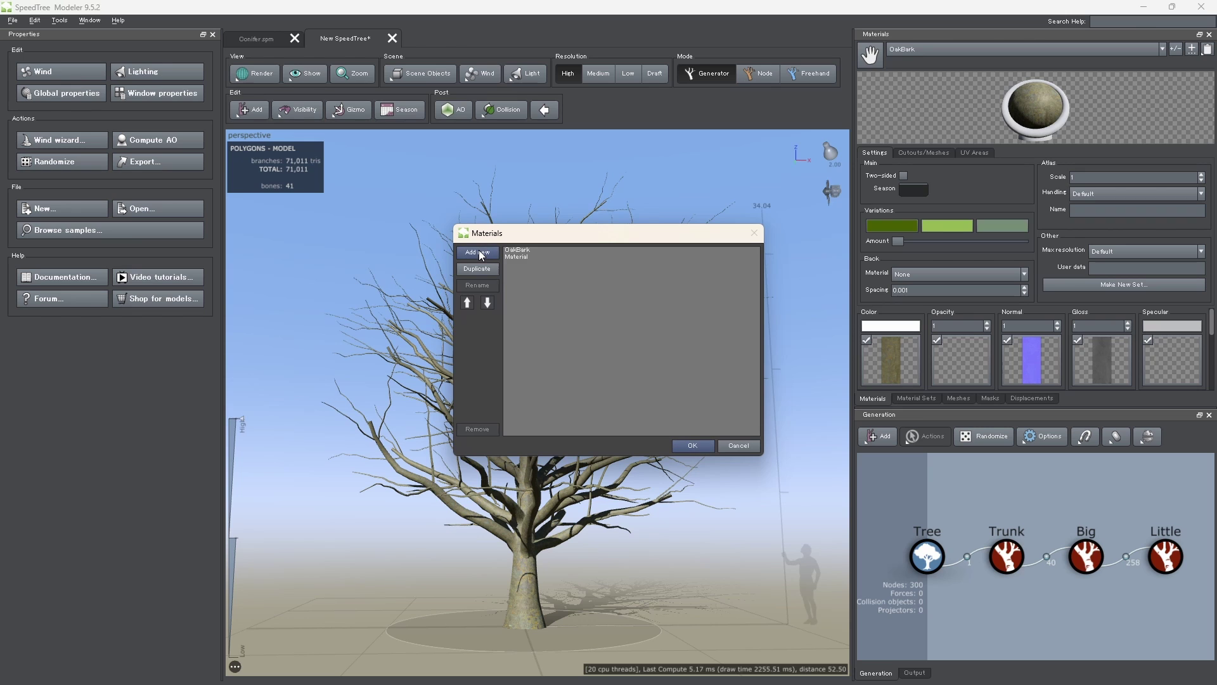
click(519, 257)
click(486, 285)
text(Oak)
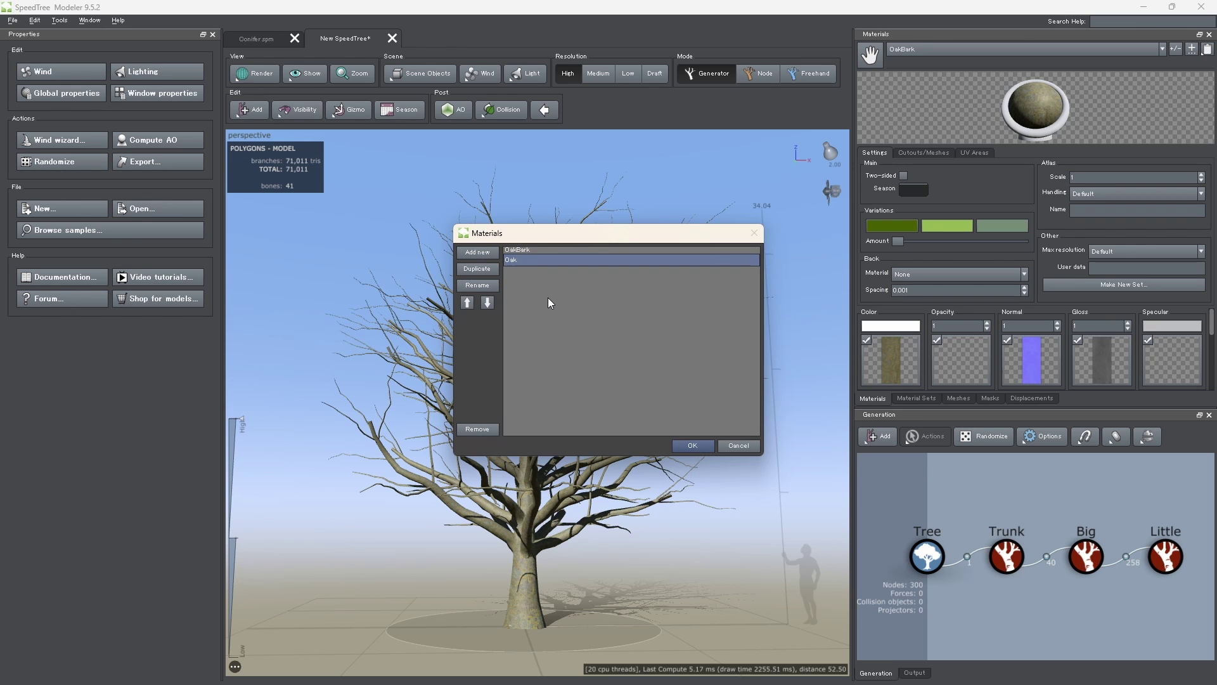
text(Leaves)
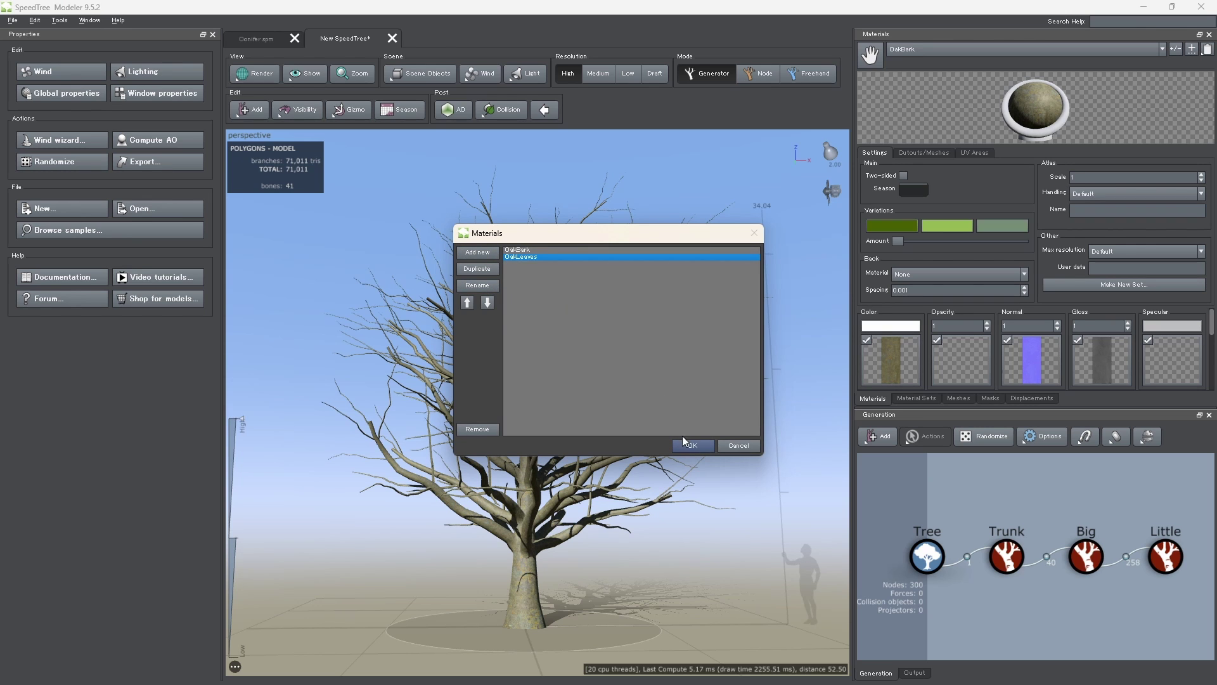
click(689, 443)
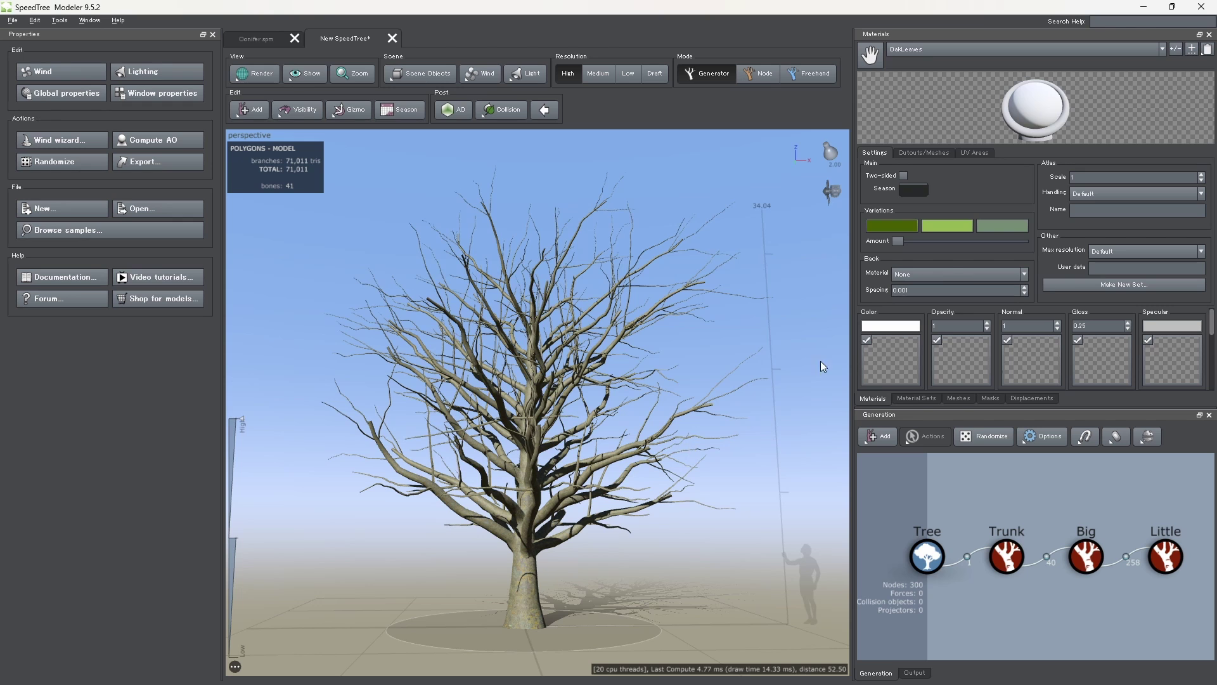
Load Oak English Cluster 1 spring as OakLeaves colour with opacity, normal and gloss maps, and make it two-sided.
click(873, 364)
scroll(500, 393, up, 2)
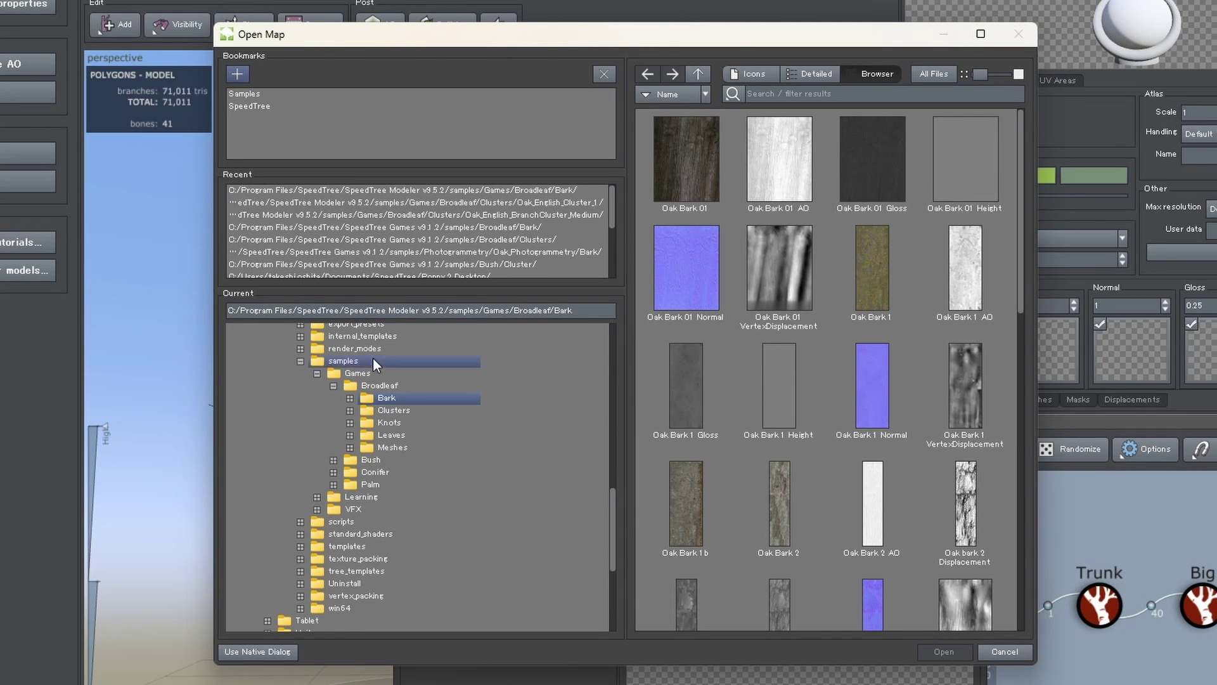
click(341, 360)
click(853, 94)
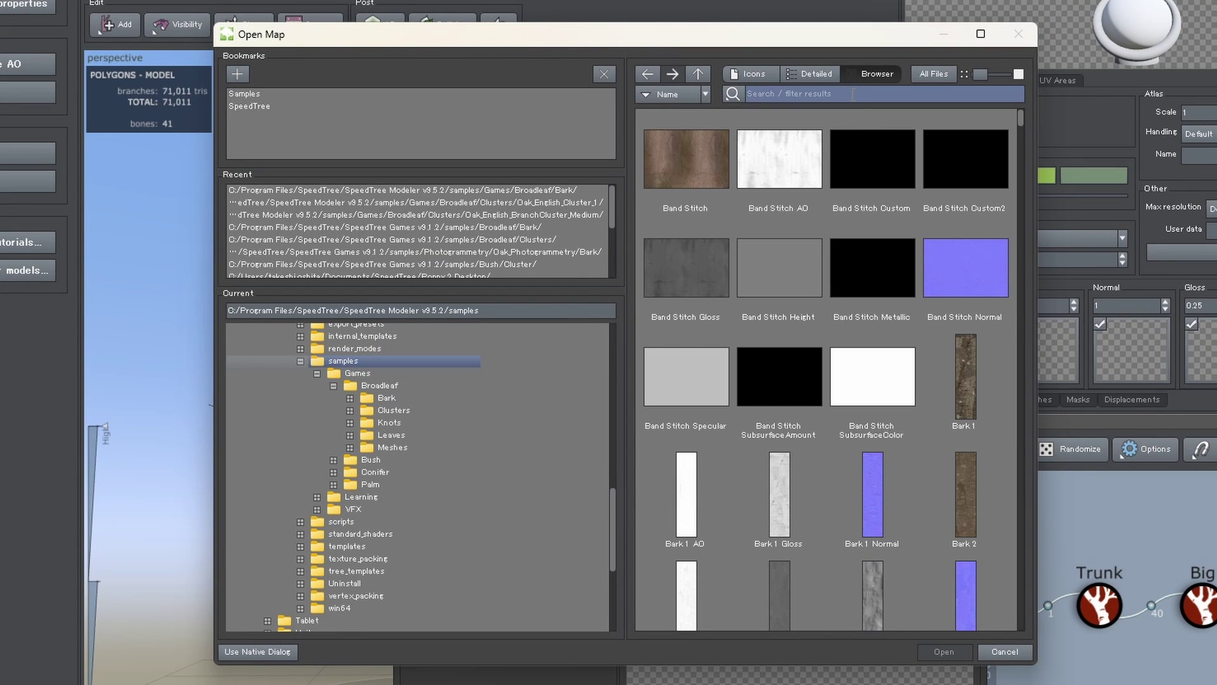
text(oak)
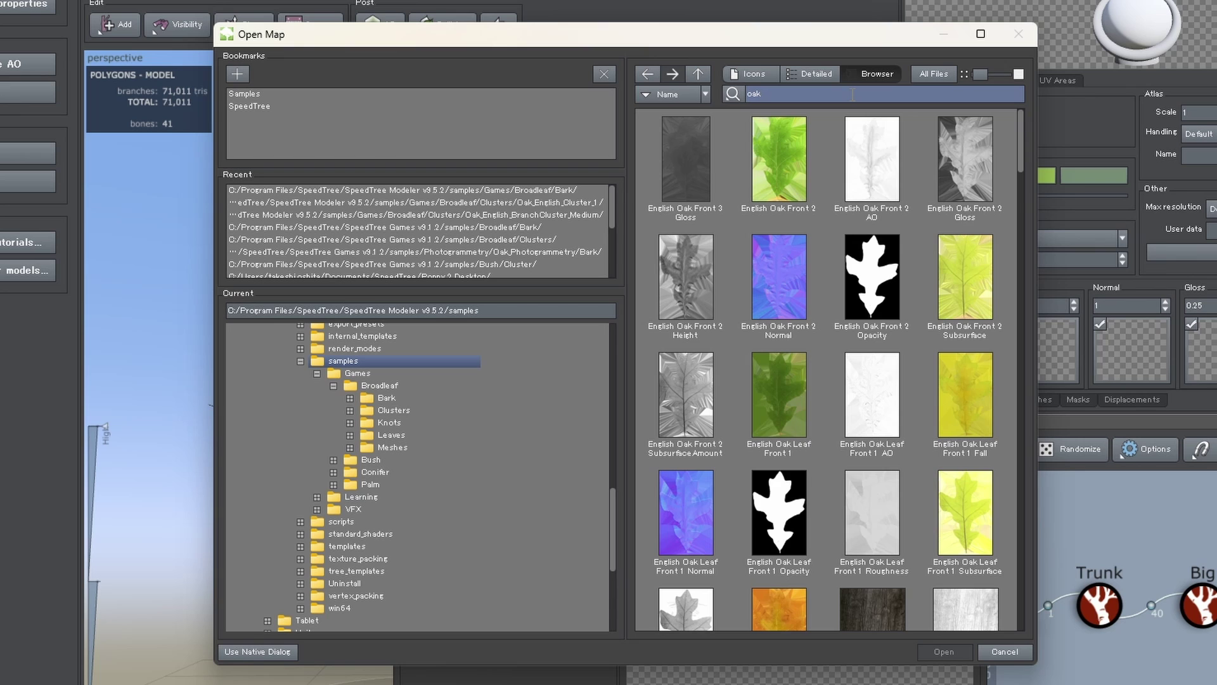
text( english cluster 1 )
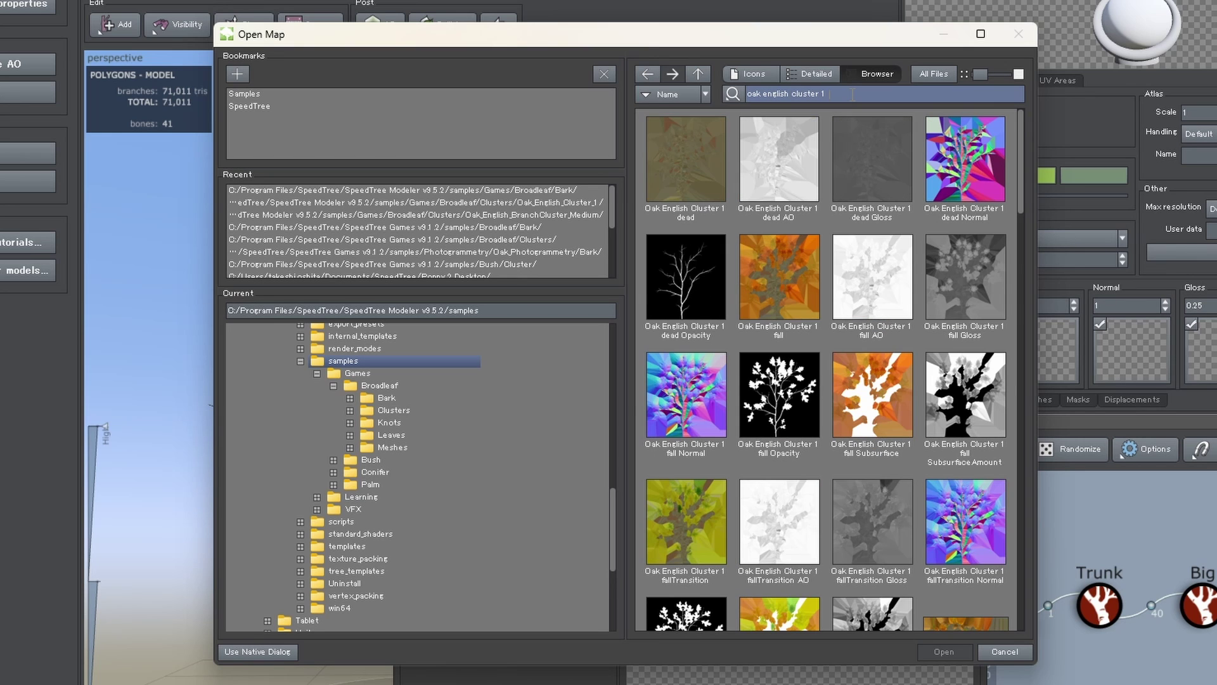
text(spring)
mouse_move(687, 160)
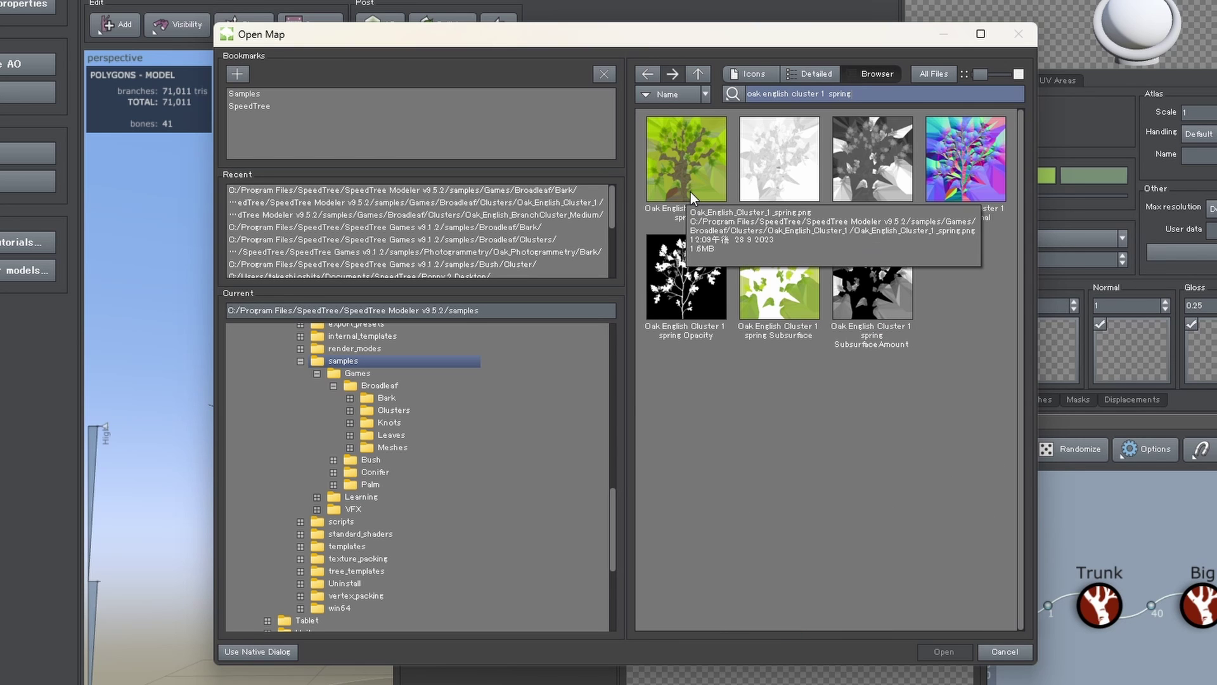
double_click(690, 192)
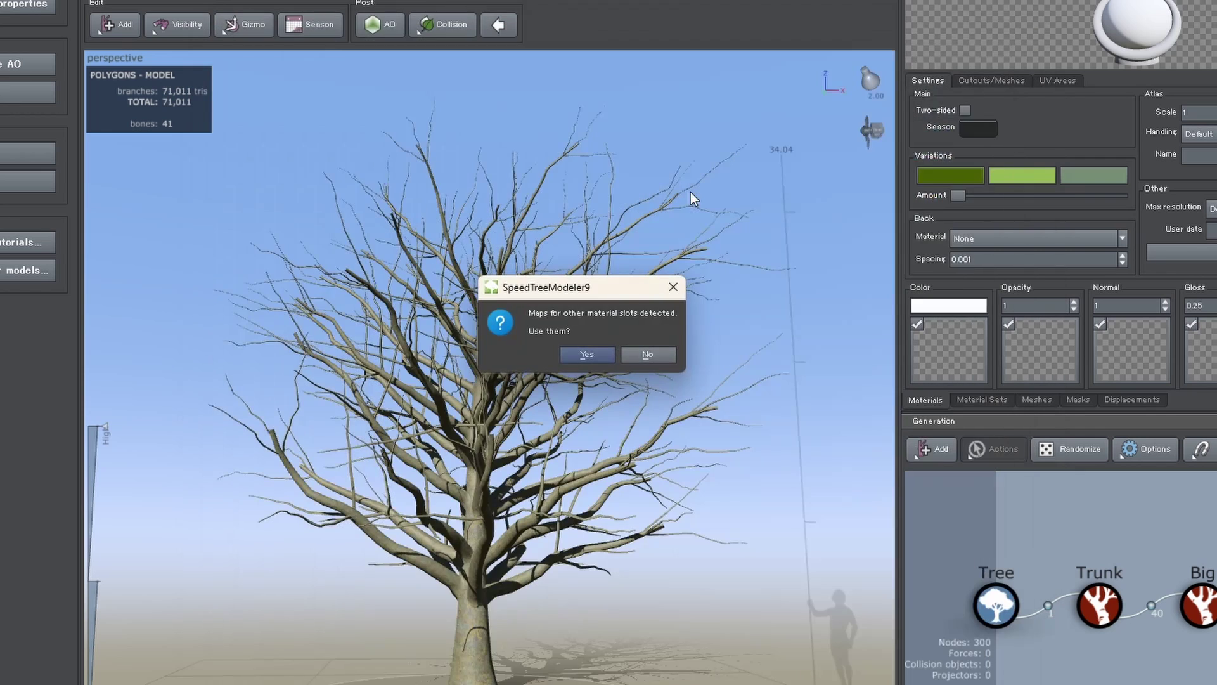
click(600, 353)
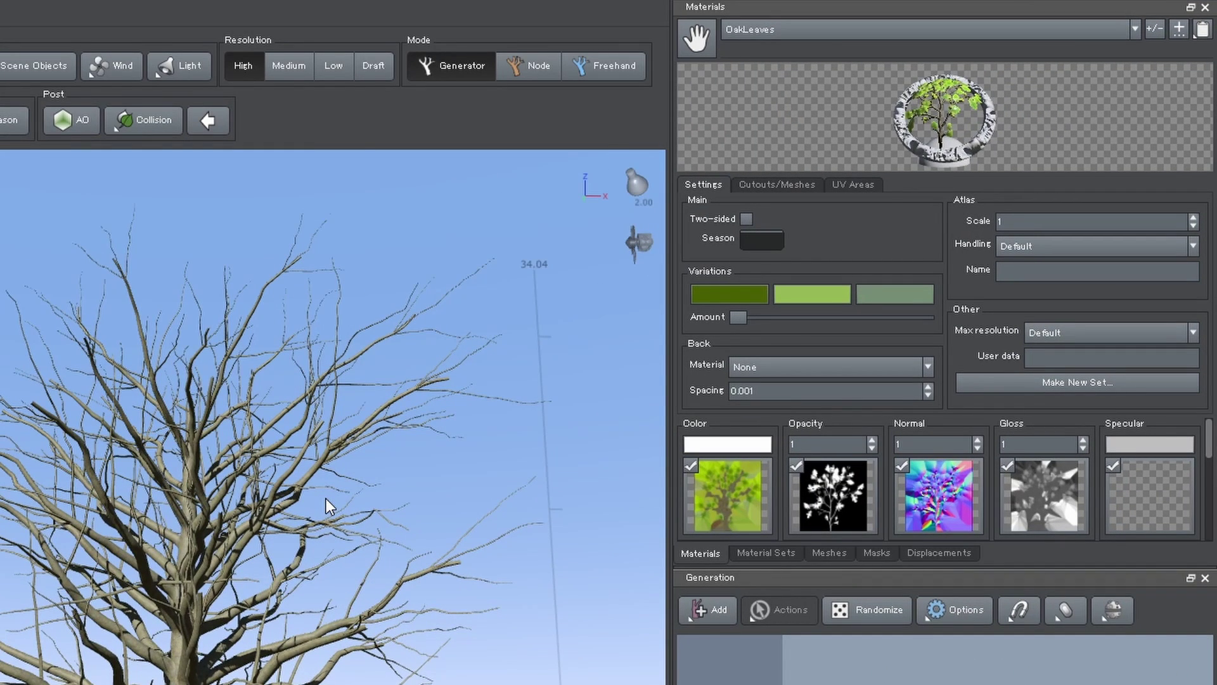
click(747, 218)
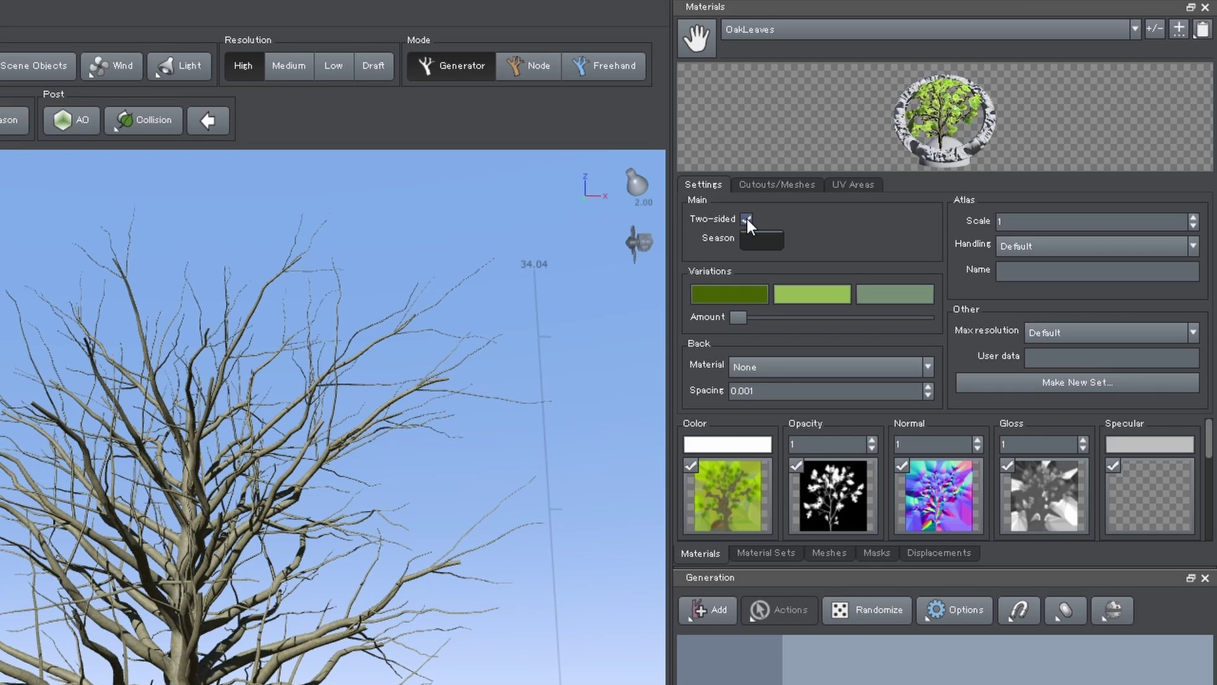
click(816, 187)
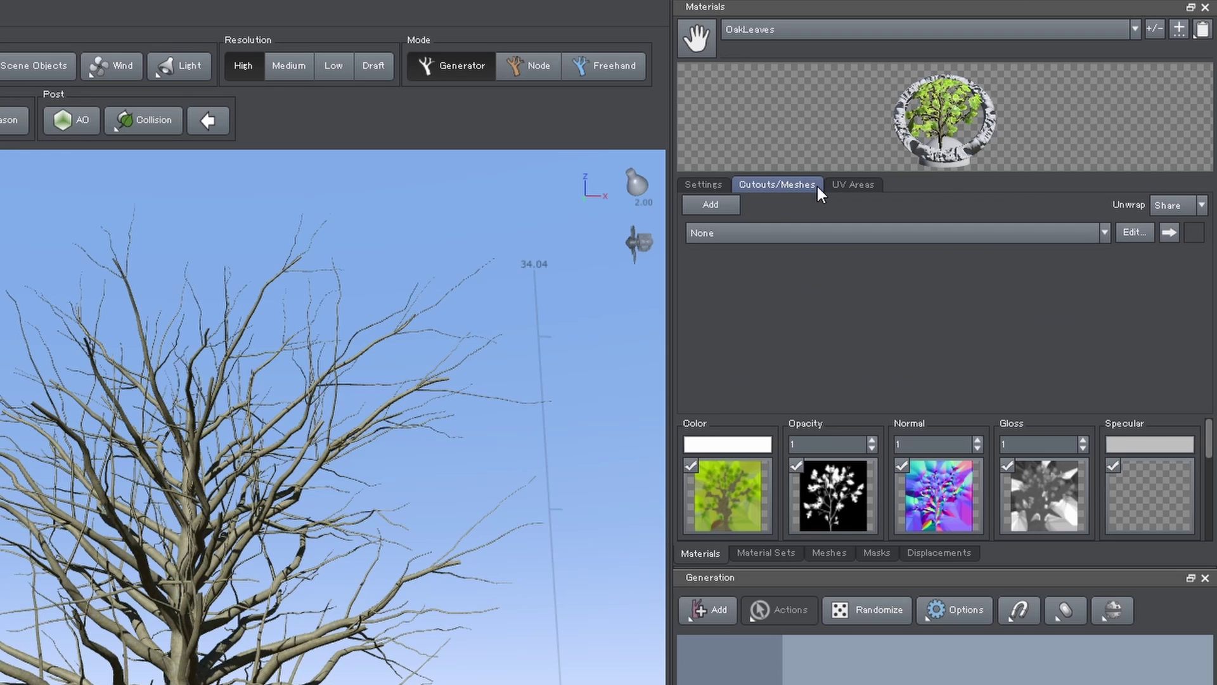
Reshape the OakLeaves cutout mesh to tightly outline the leaf cluster, adding vertices around its edges.
click(1141, 232)
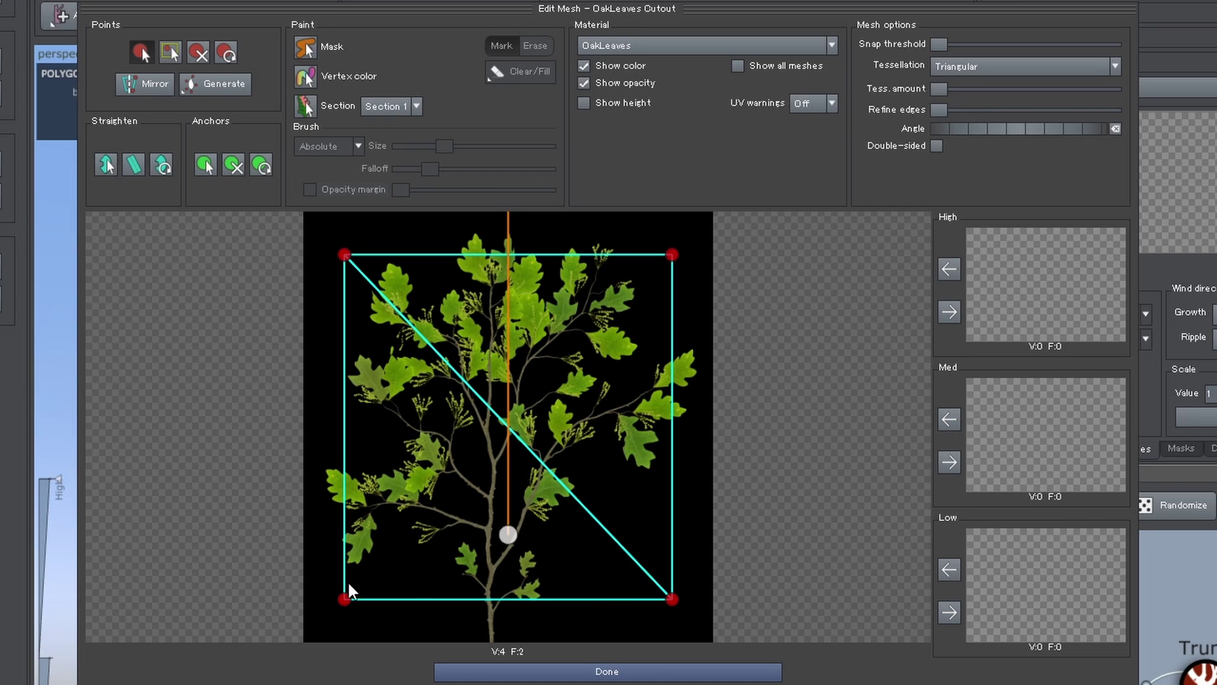
drag(345, 599, 471, 639)
drag(405, 444, 342, 566)
drag(329, 280, 380, 249)
drag(507, 252, 508, 220)
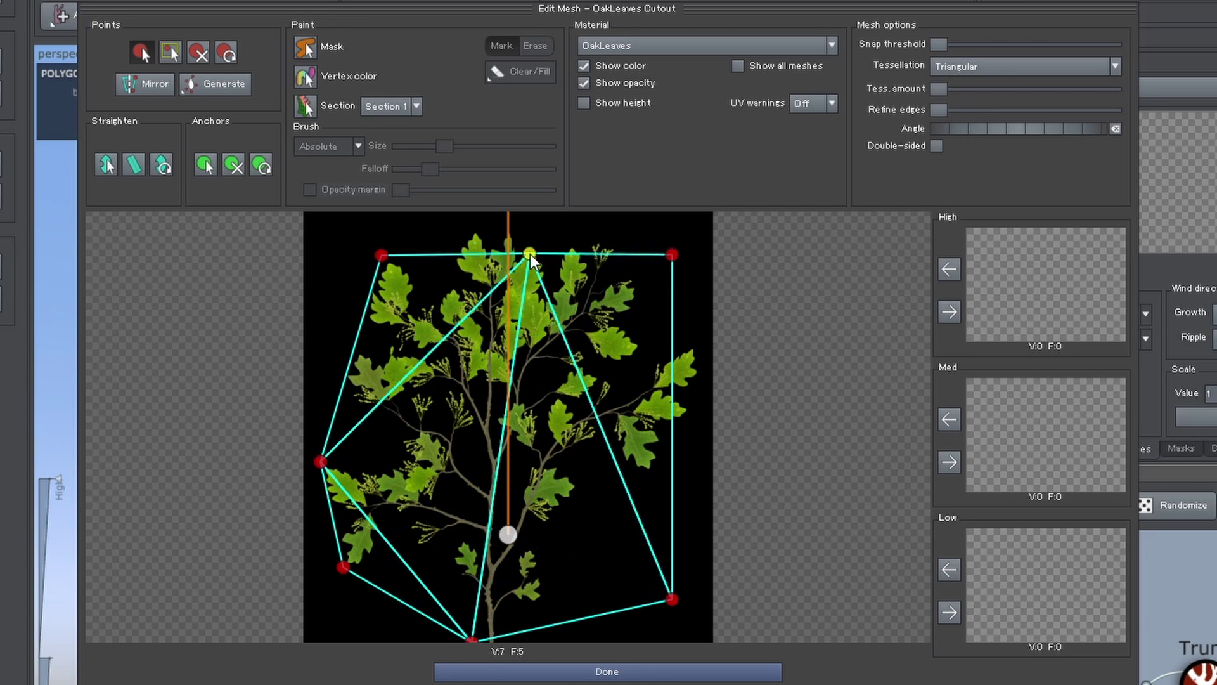
drag(672, 254, 620, 244)
mouse_move(672, 598)
mouse_down()
mouse_move(699, 349)
mouse_move(695, 413)
mouse_up()
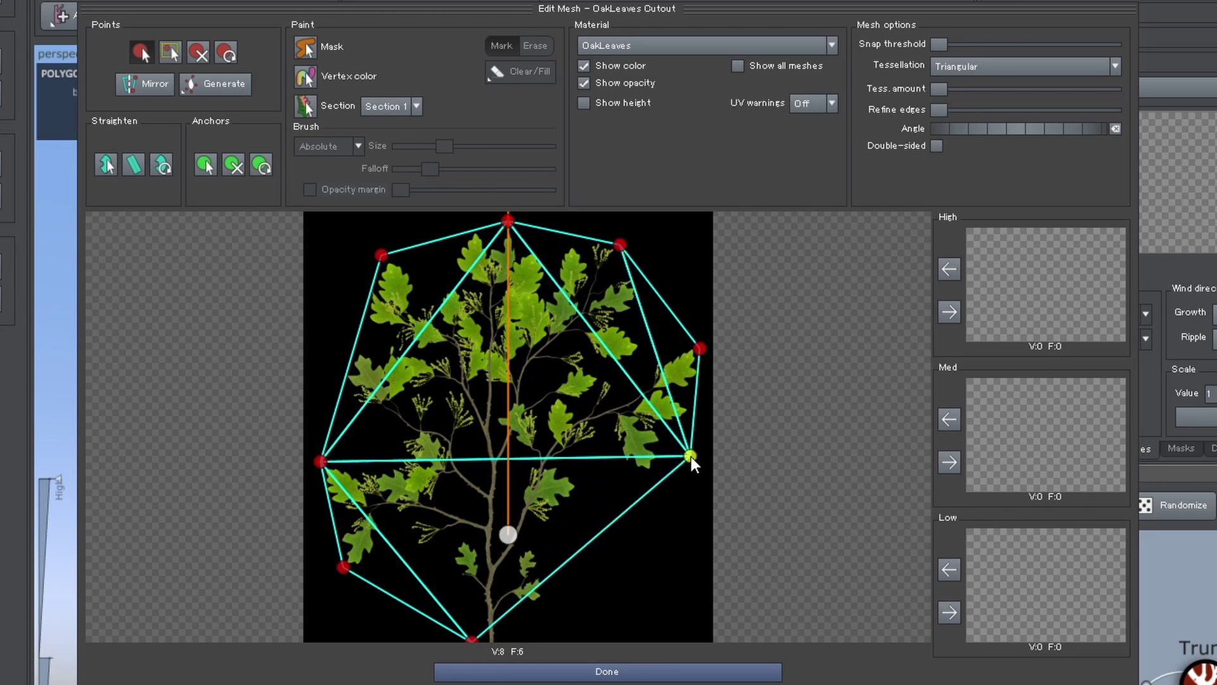
drag(660, 450, 663, 475)
mouse_move(532, 603)
mouse_down()
mouse_move(504, 641)
mouse_move(481, 648)
mouse_up()
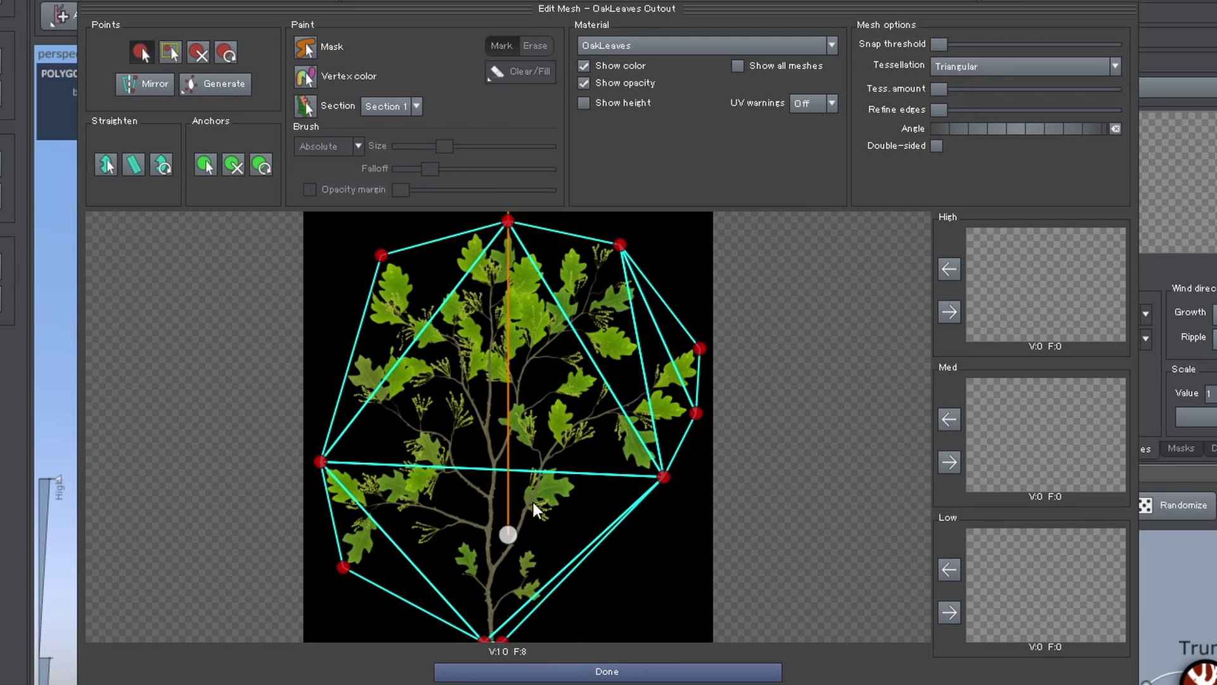
drag(508, 535, 492, 645)
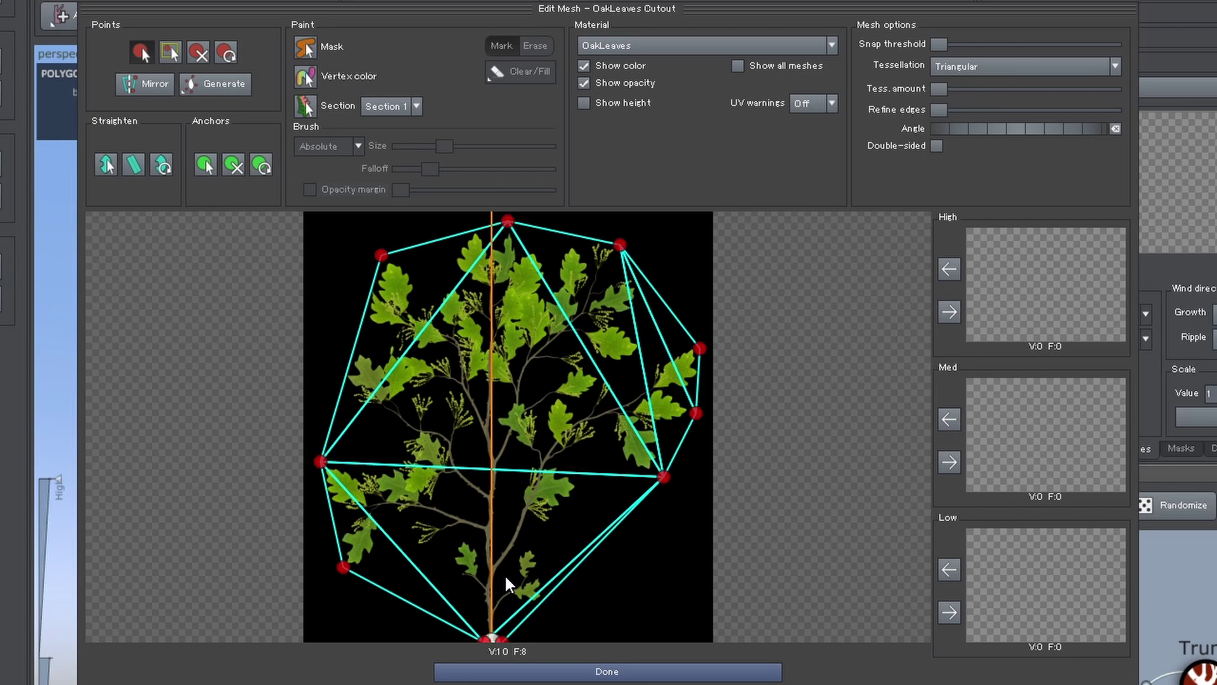
Copy the cutout mesh into the High, Med and Low detail levels and close the editor.
click(948, 312)
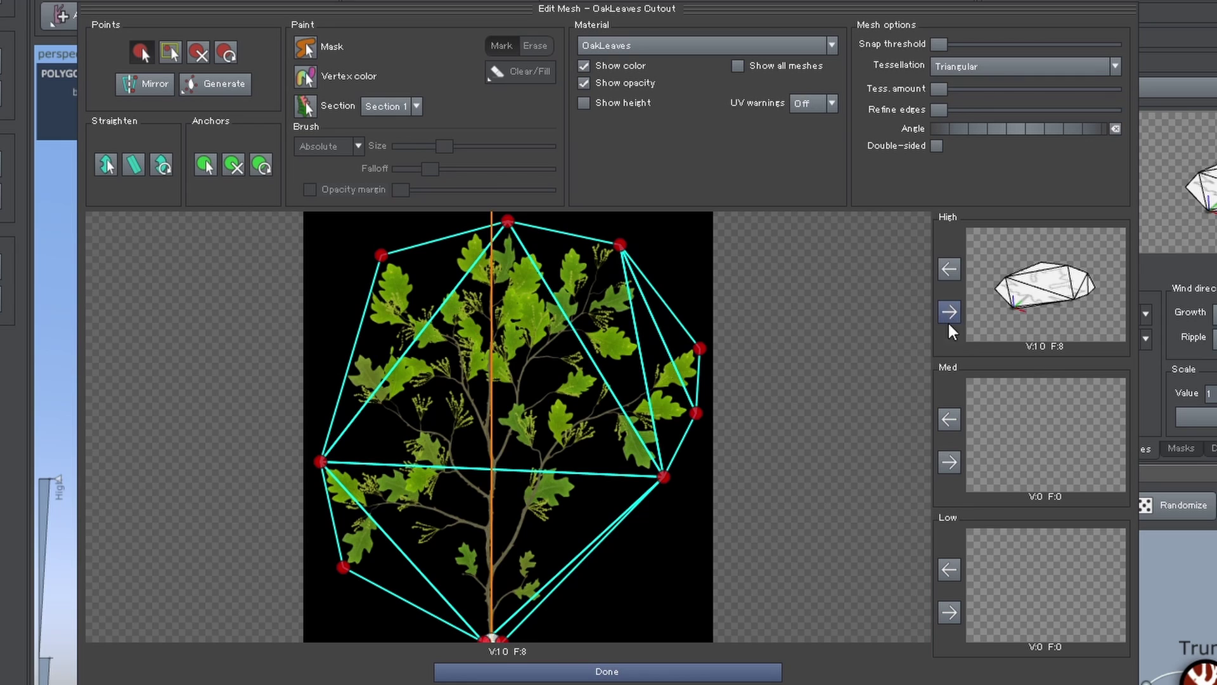
click(949, 463)
click(948, 611)
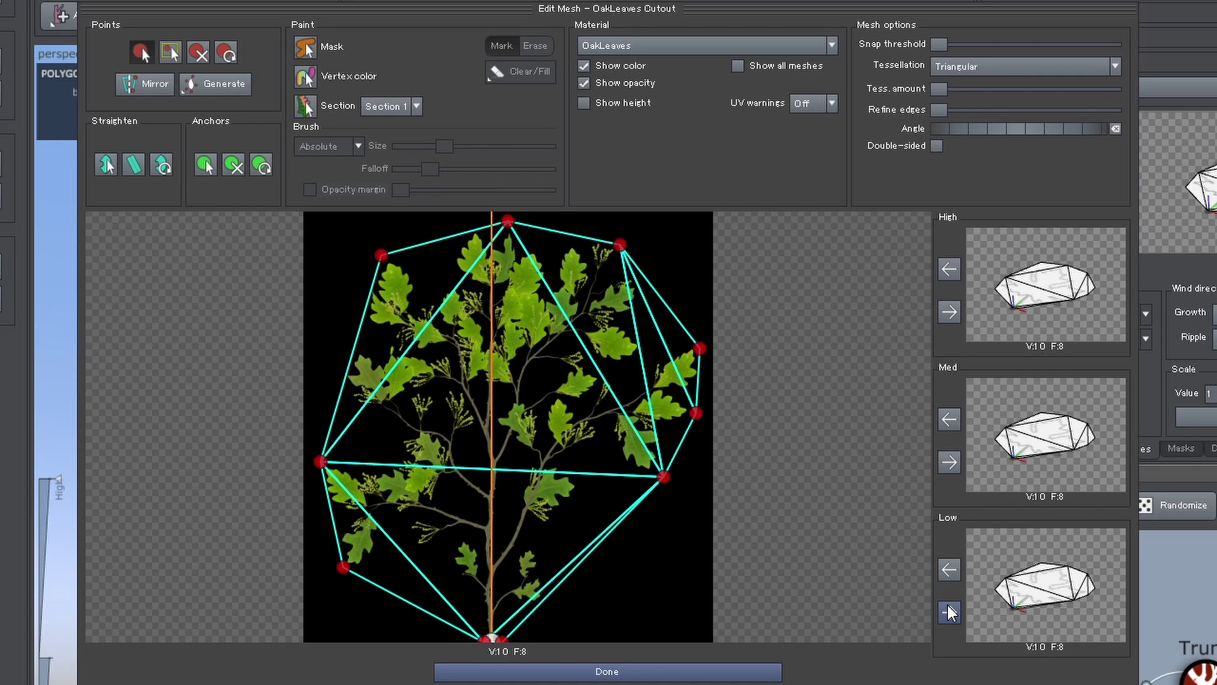
click(761, 671)
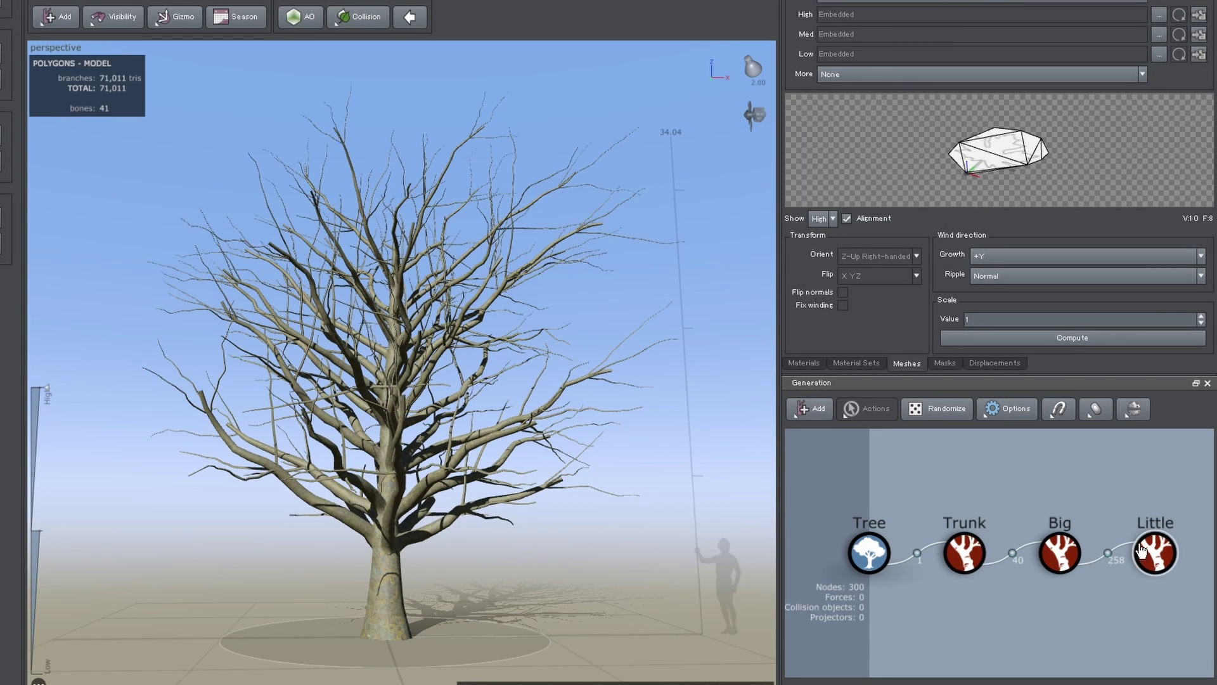
Add a Frond generator as a child of the Little branch generator.
click(1155, 552)
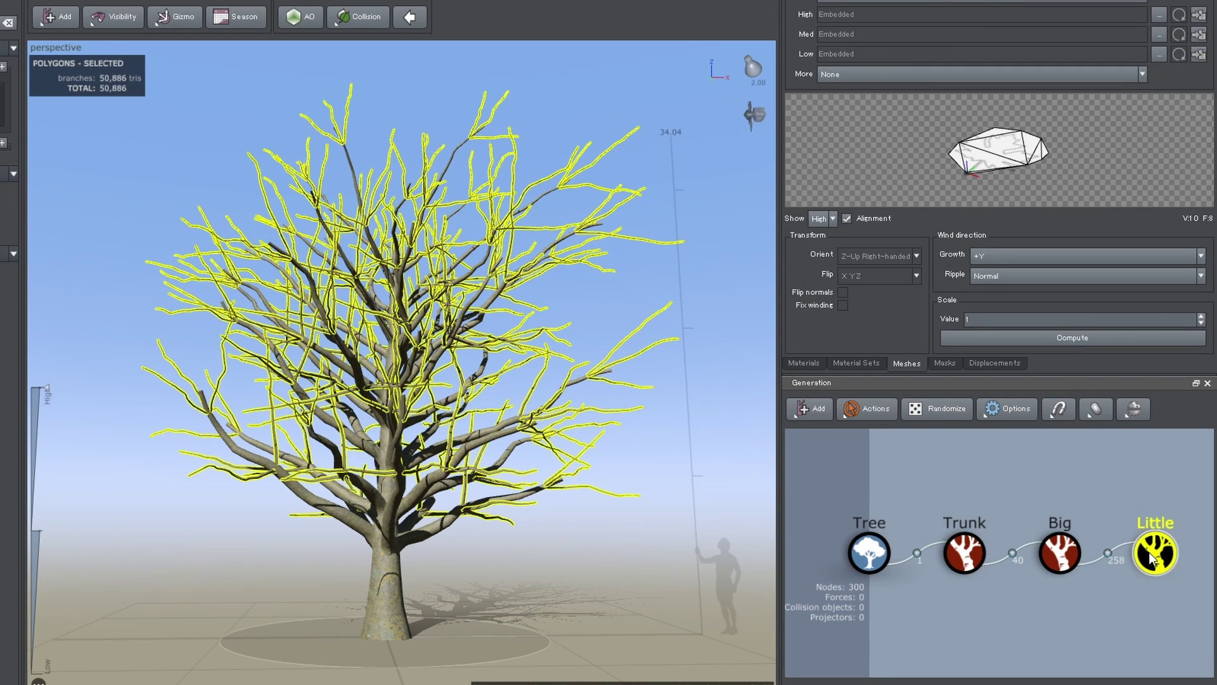
click(821, 409)
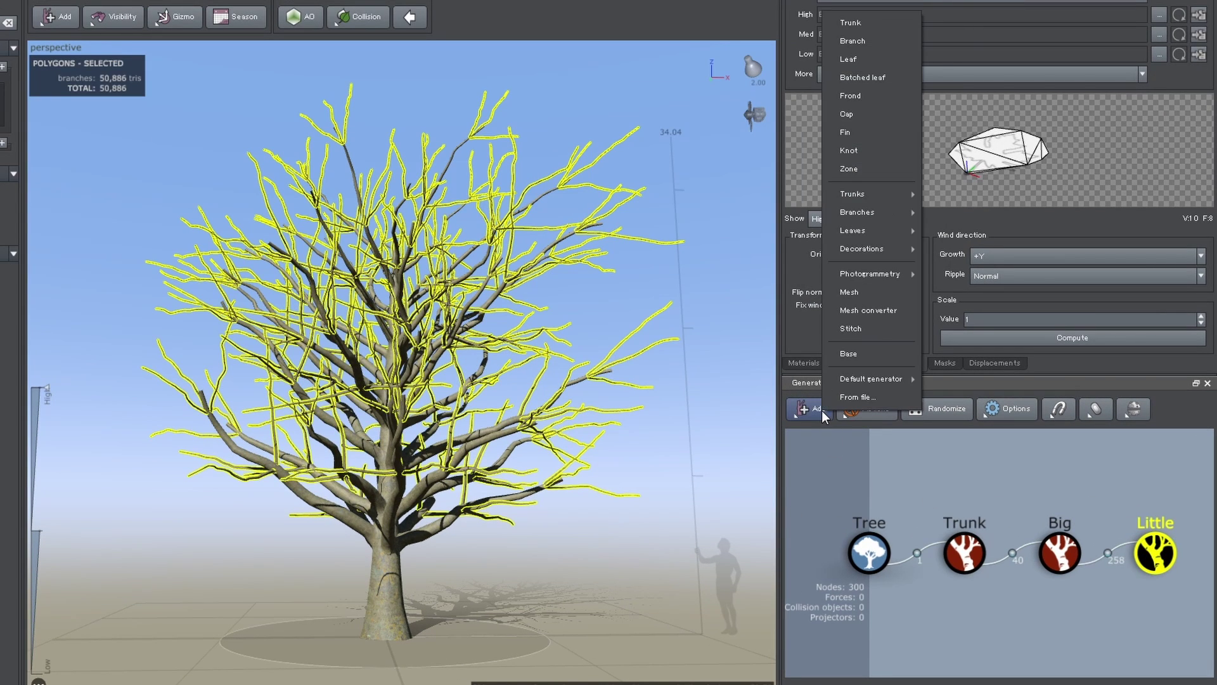
click(873, 95)
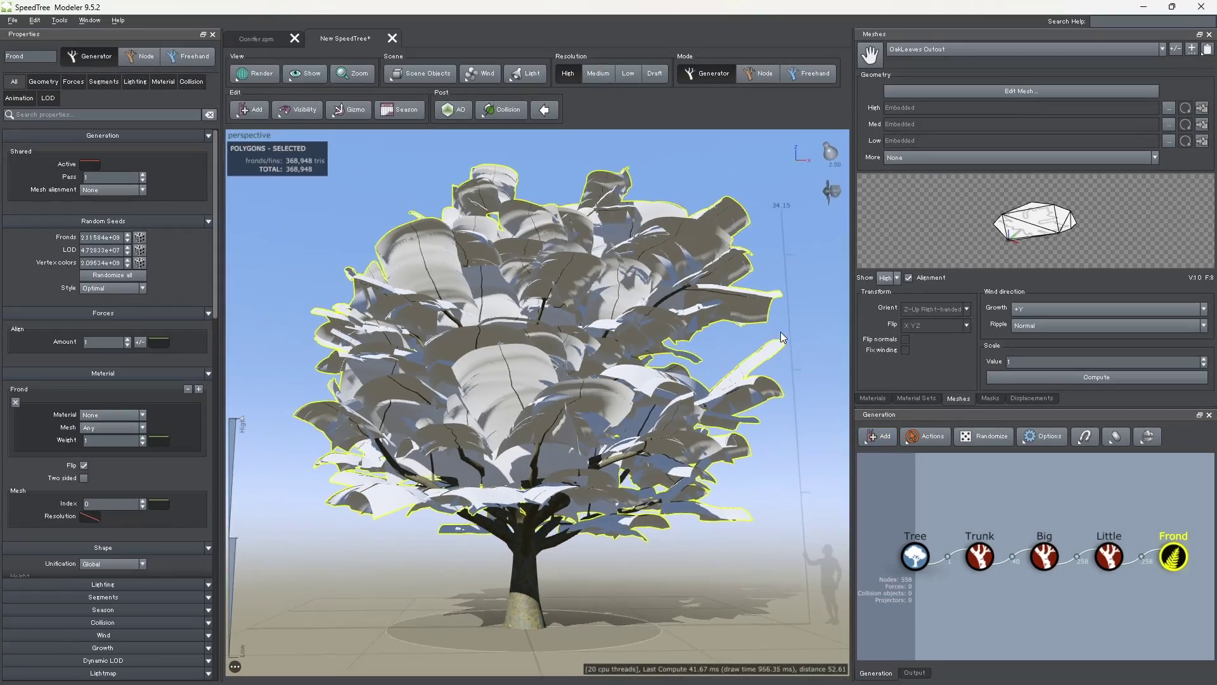
mouse_move(781, 332)
mouse_down()
mouse_move(708, 408)
mouse_move(577, 336)
mouse_move(824, 344)
mouse_move(878, 363)
mouse_move(714, 371)
mouse_move(740, 341)
mouse_move(735, 401)
mouse_up()
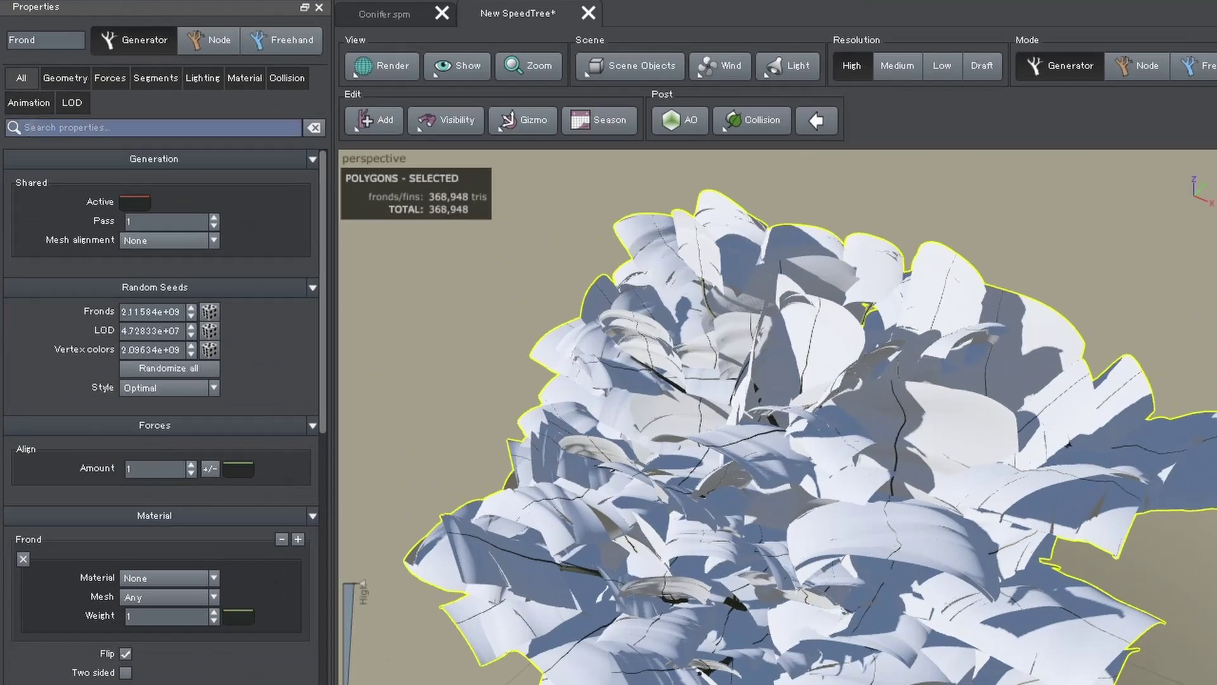
Set the Frond generator's Material to OakLeaves and view the leafy crown from the side.
click(163, 81)
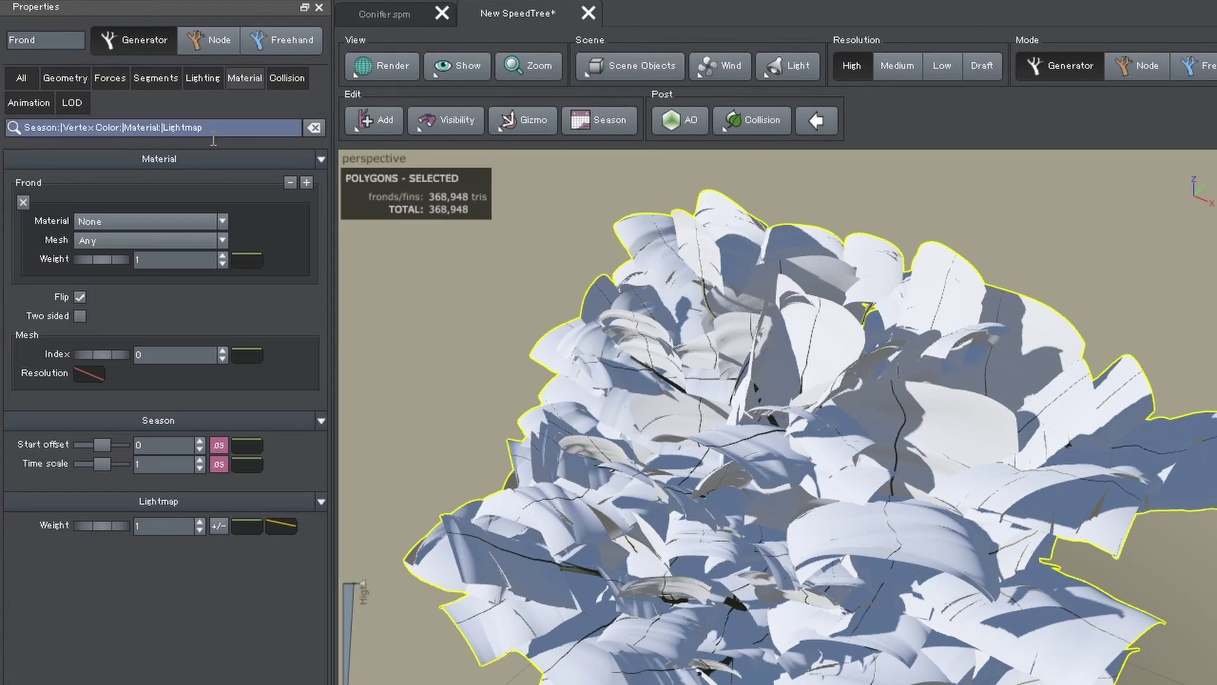
click(219, 221)
click(218, 276)
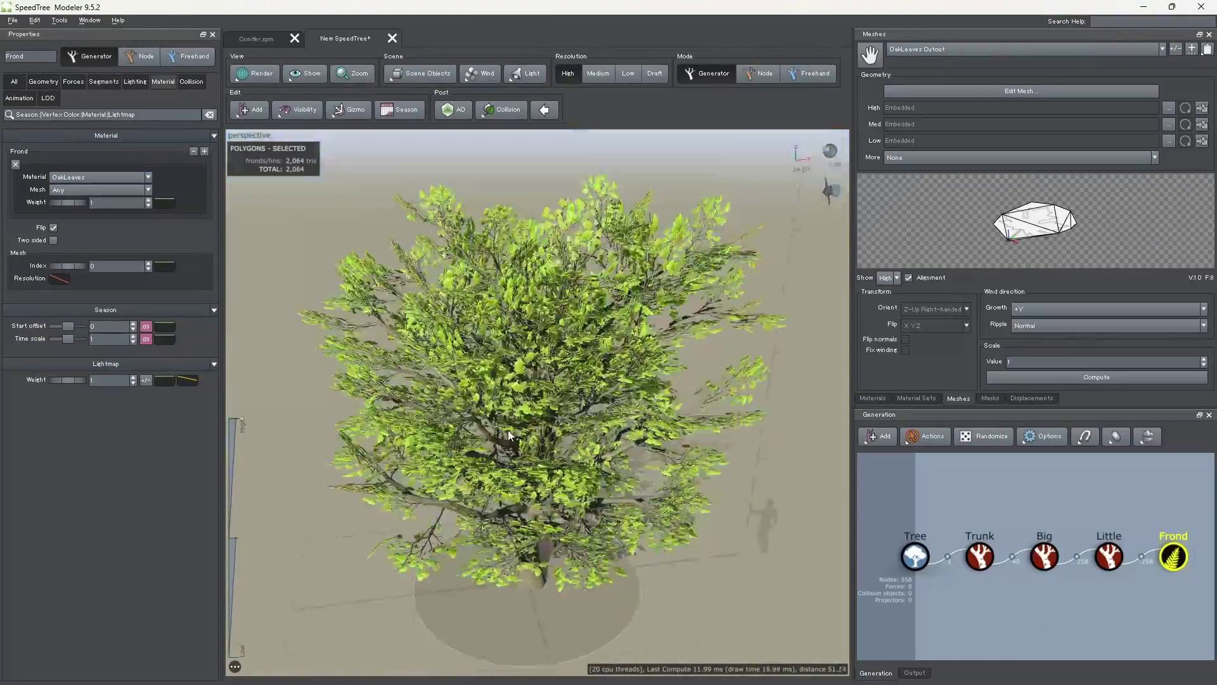
mouse_move(508, 430)
mouse_down()
mouse_move(485, 451)
mouse_move(576, 382)
mouse_move(462, 409)
mouse_move(507, 527)
mouse_up()
click(415, 222)
scroll(511, 534, up, 5)
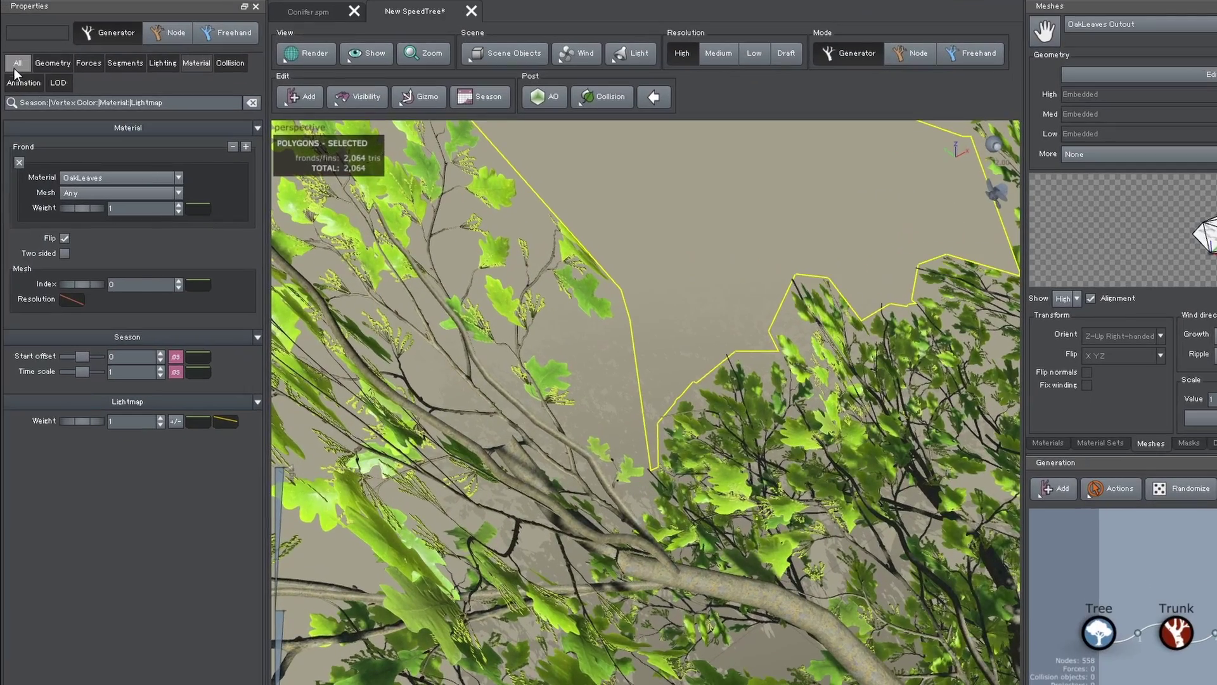
Set the frond Shape's Boundary Start to 0.
click(208, 114)
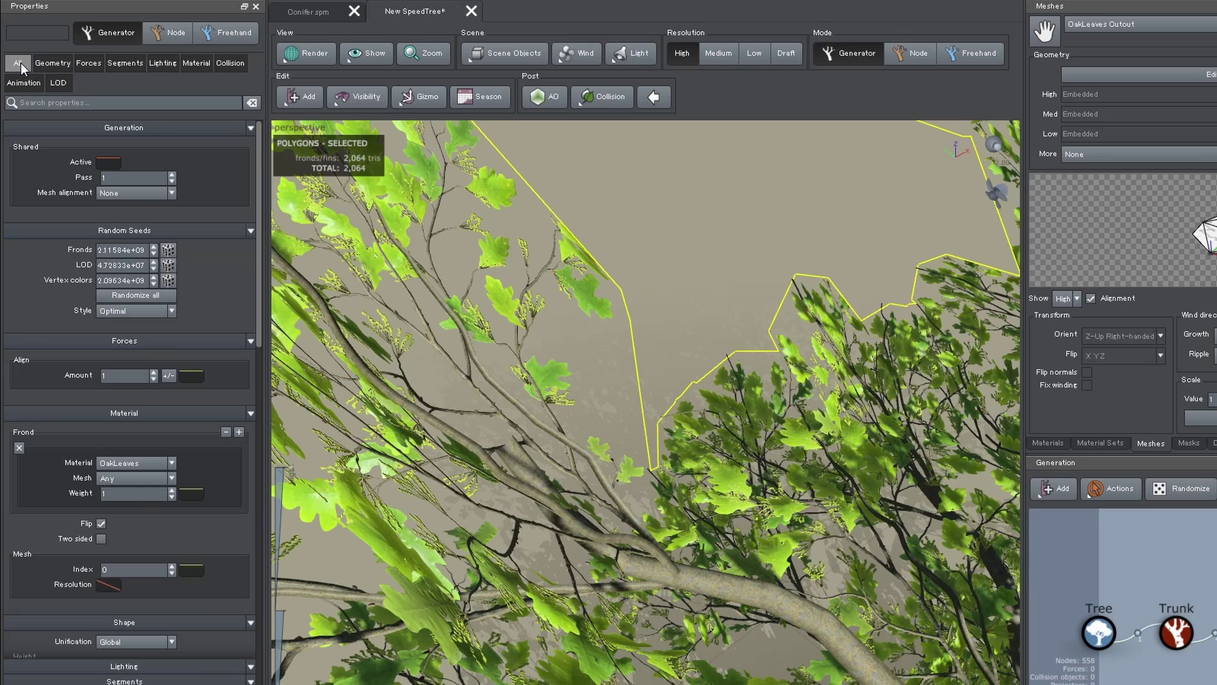
click(103, 128)
click(123, 158)
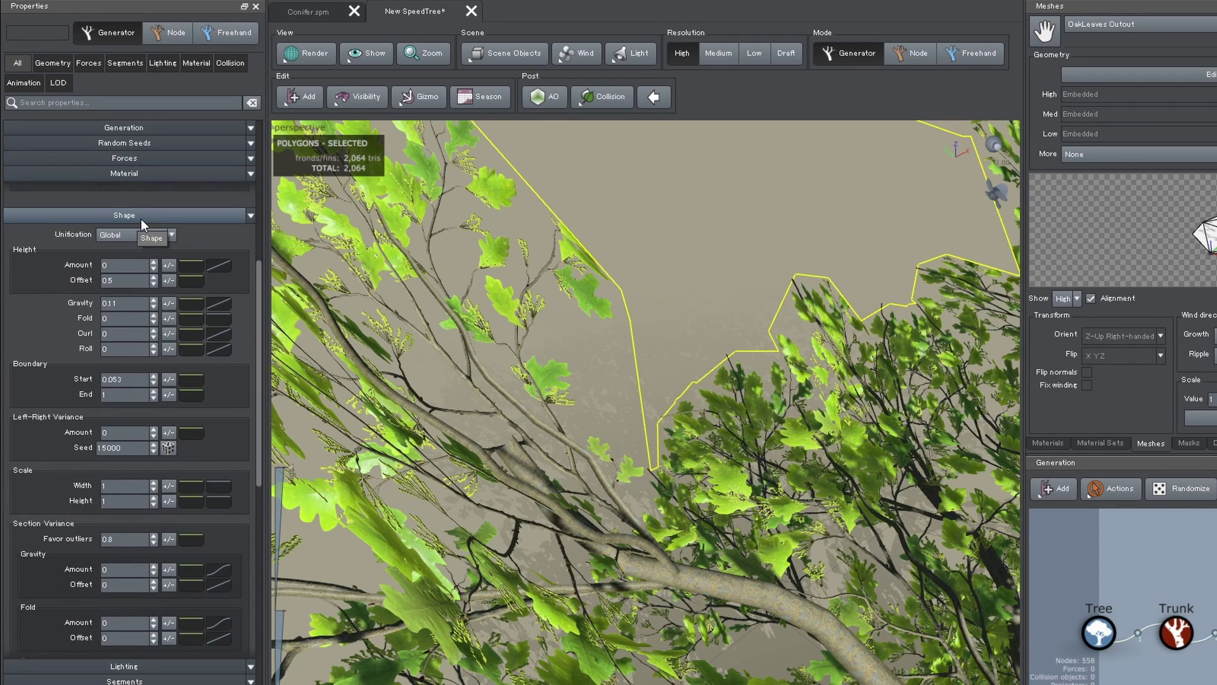
click(114, 379)
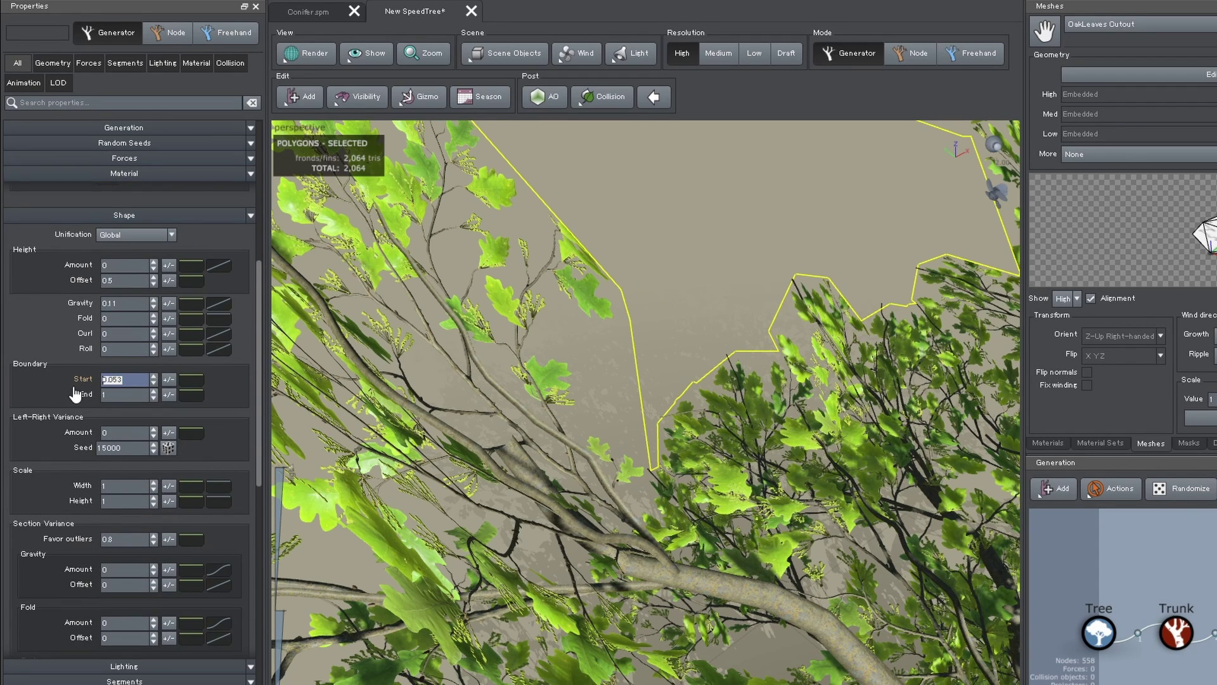
text(0)
key(Return)
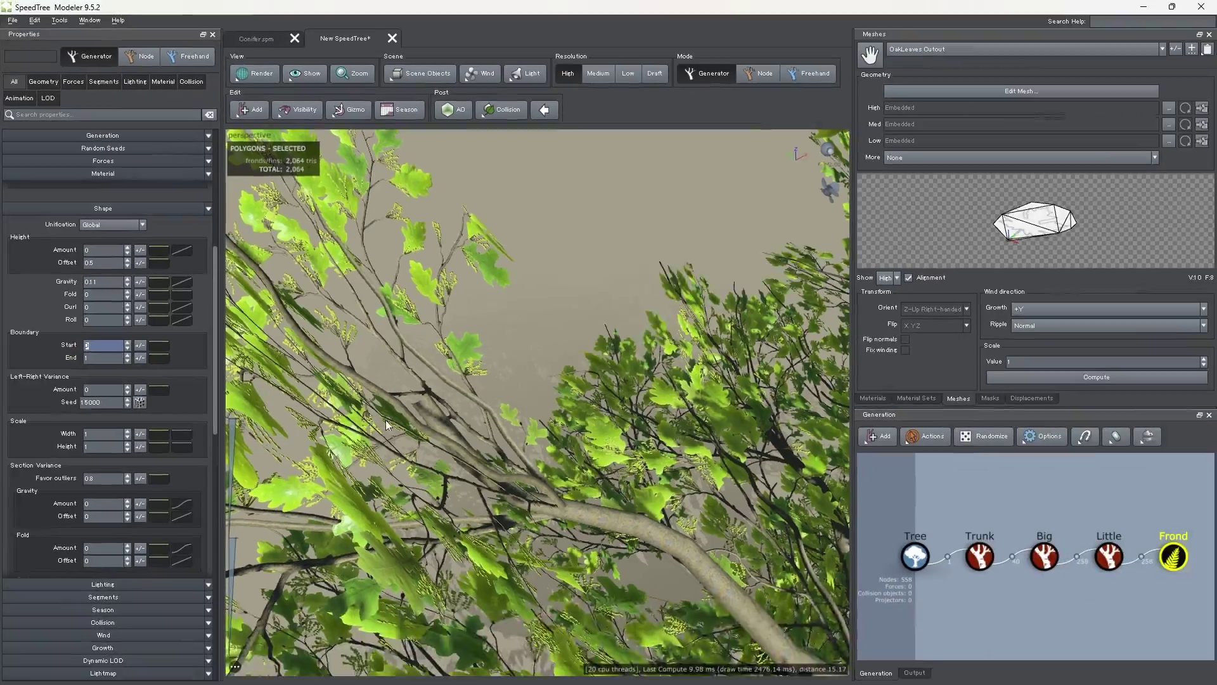
Zoom and orbit to look down on the fronds, then select the Little branch generator.
scroll(453, 445, down, 3)
scroll(453, 445, down, 3)
scroll(494, 469, down, 3)
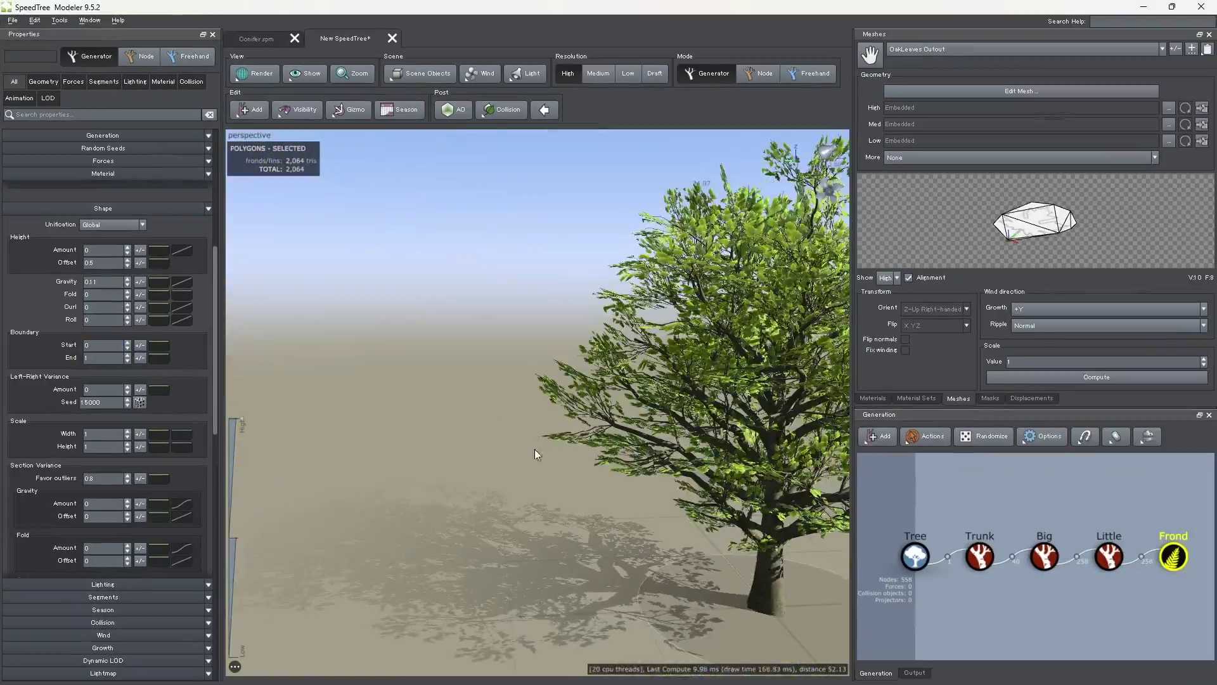
mouse_move(535, 449)
mouse_down()
mouse_move(459, 465)
mouse_move(454, 507)
mouse_move(527, 491)
mouse_move(529, 524)
mouse_up()
scroll(447, 530, up, 3)
scroll(525, 480, up, 3)
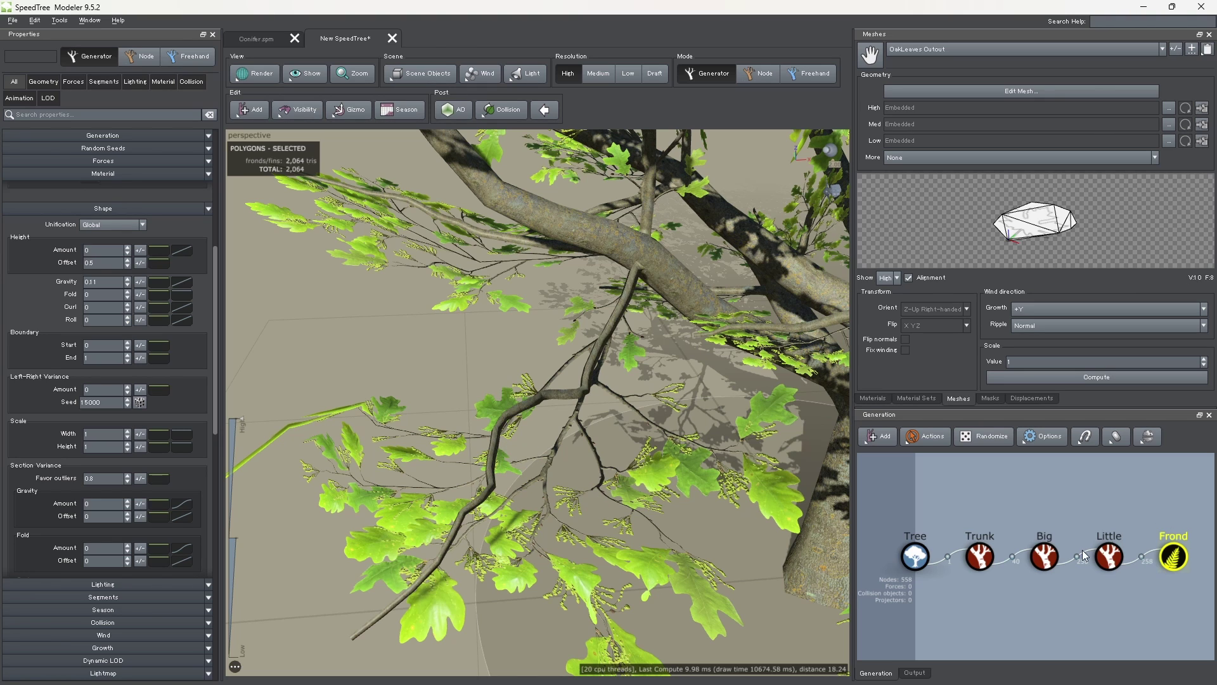
click(1111, 558)
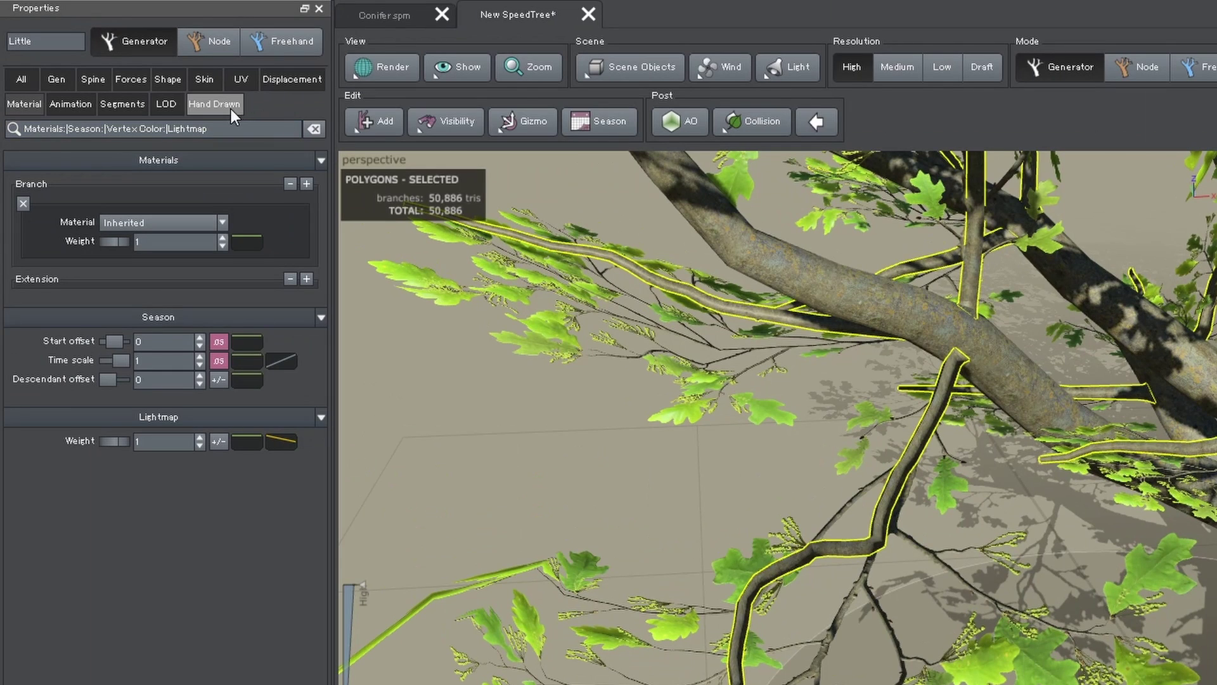
Set the Little branches' skin Type to Spine only, then deselect and orbit around the finished oak.
click(215, 83)
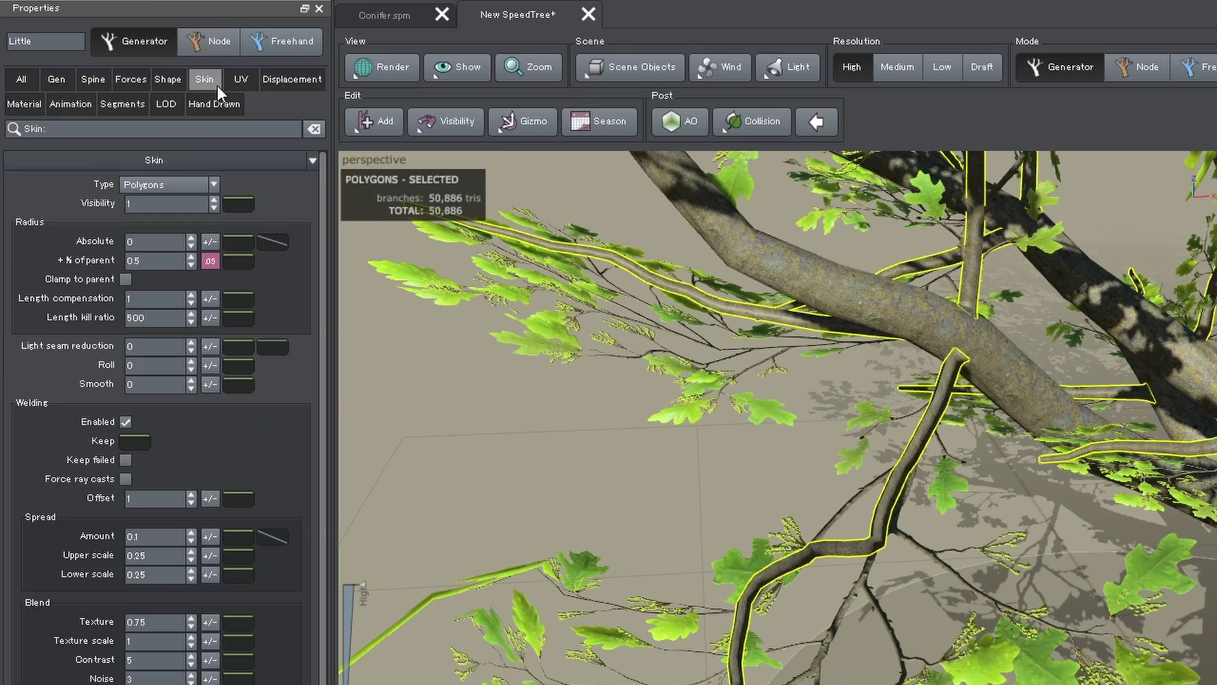
click(181, 187)
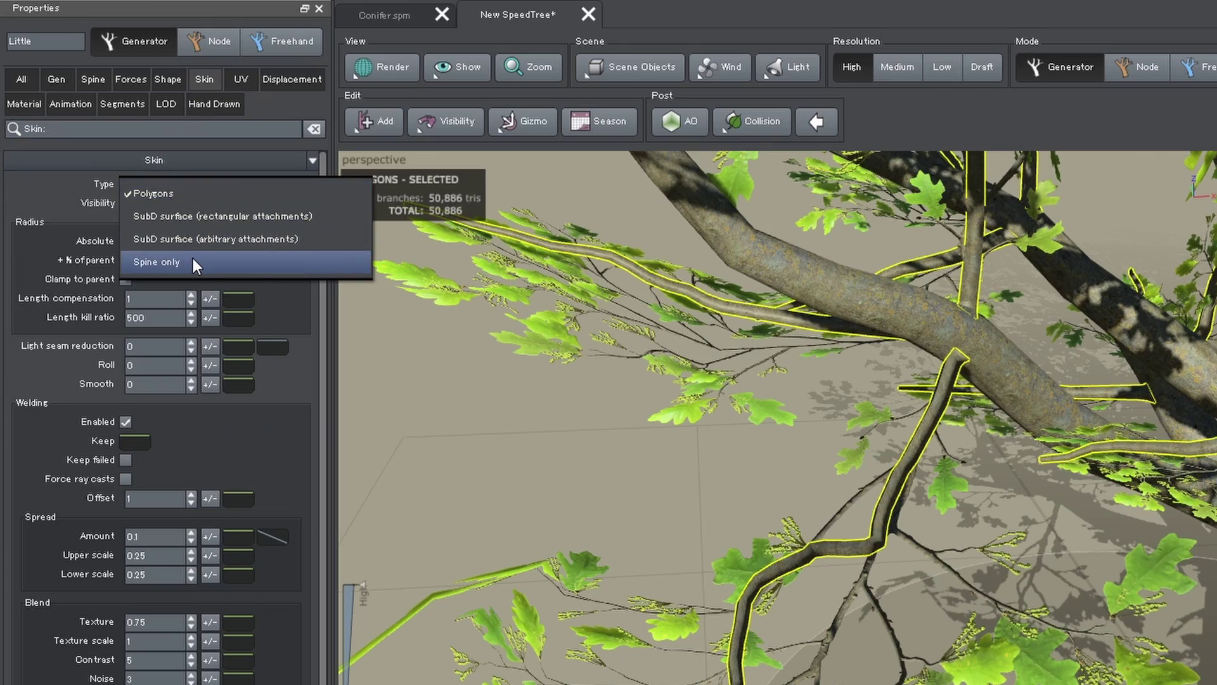
click(193, 260)
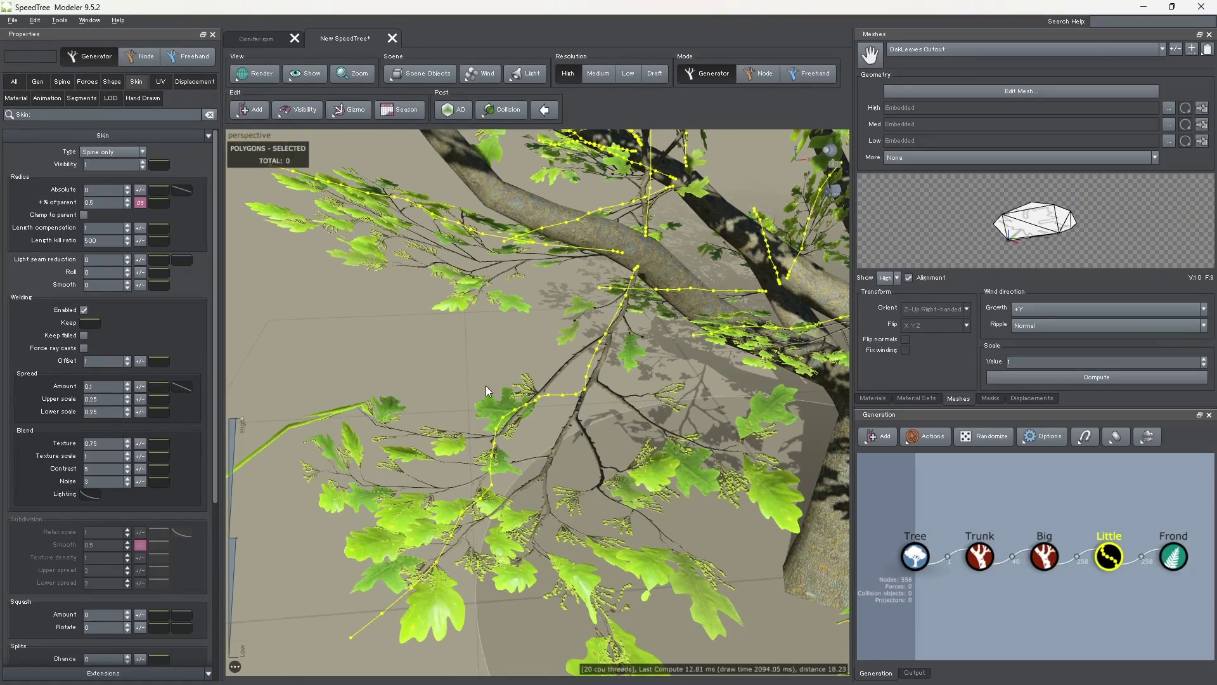
scroll(526, 401, down, 3)
mouse_move(526, 400)
mouse_down()
mouse_move(486, 477)
mouse_move(515, 440)
mouse_move(564, 484)
mouse_up()
click(429, 509)
mouse_move(428, 510)
mouse_down()
mouse_move(602, 514)
mouse_move(490, 508)
mouse_move(653, 496)
mouse_move(634, 482)
mouse_up()
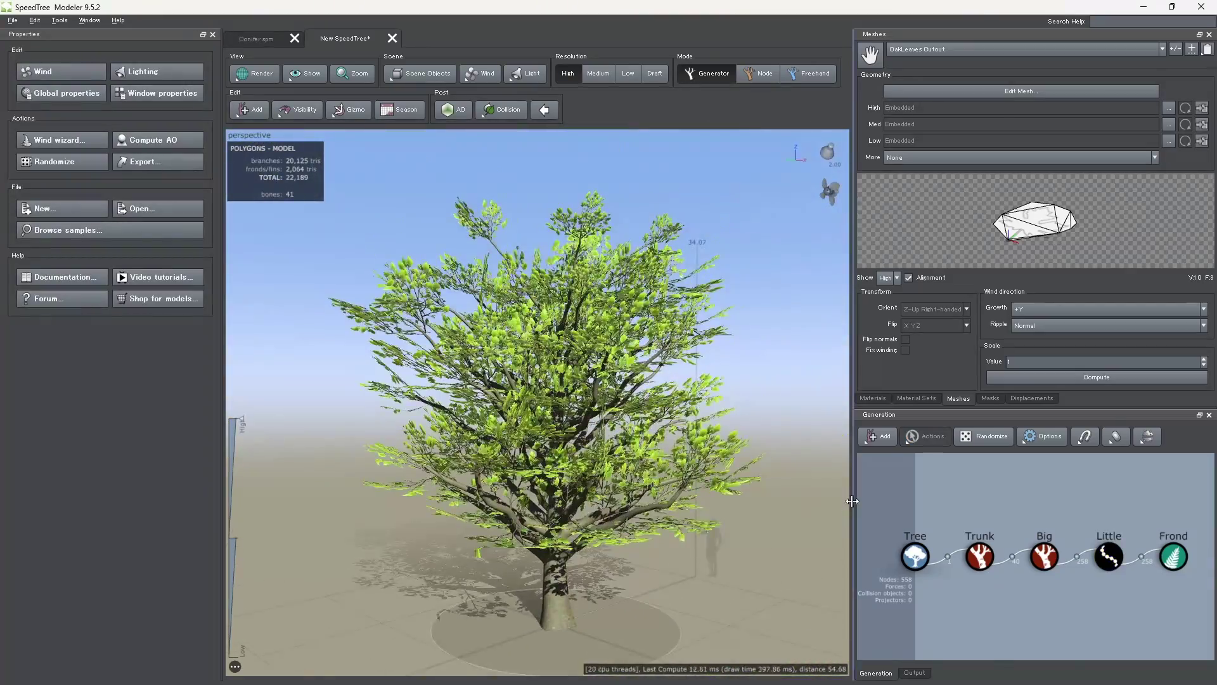
drag(852, 381, 1000, 380)
mouse_move(398, 462)
mouse_down()
mouse_move(460, 470)
mouse_move(584, 516)
mouse_move(771, 497)
mouse_up()
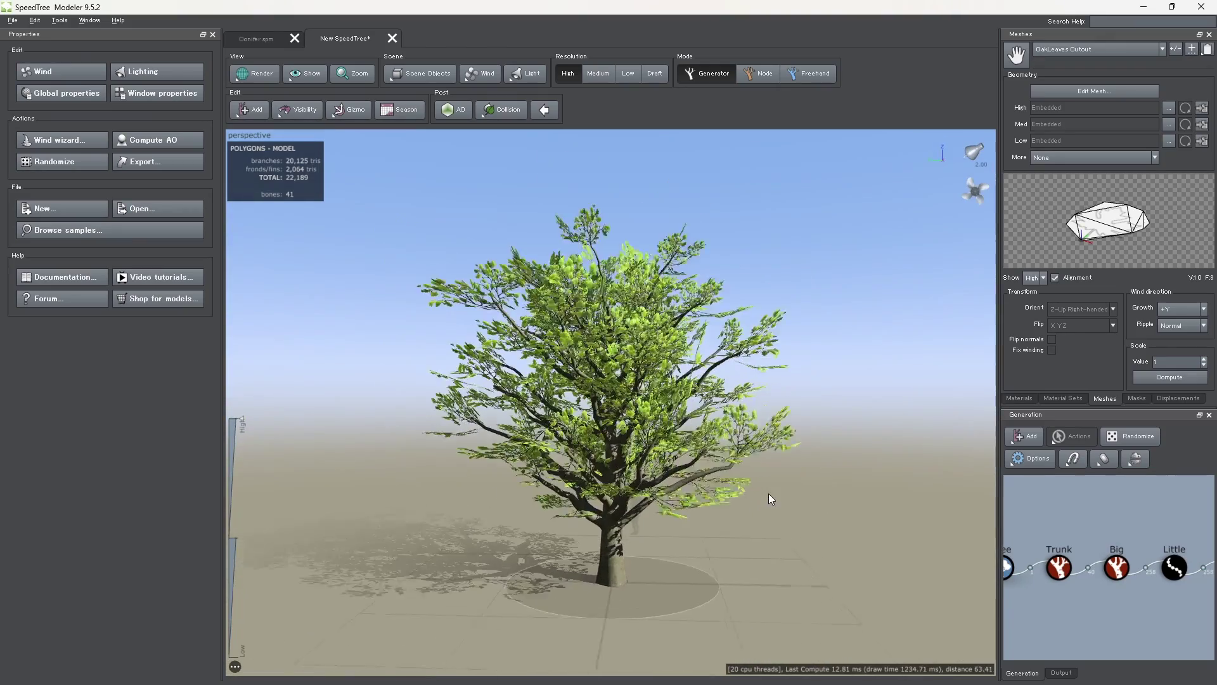
scroll(766, 498, up, 2)
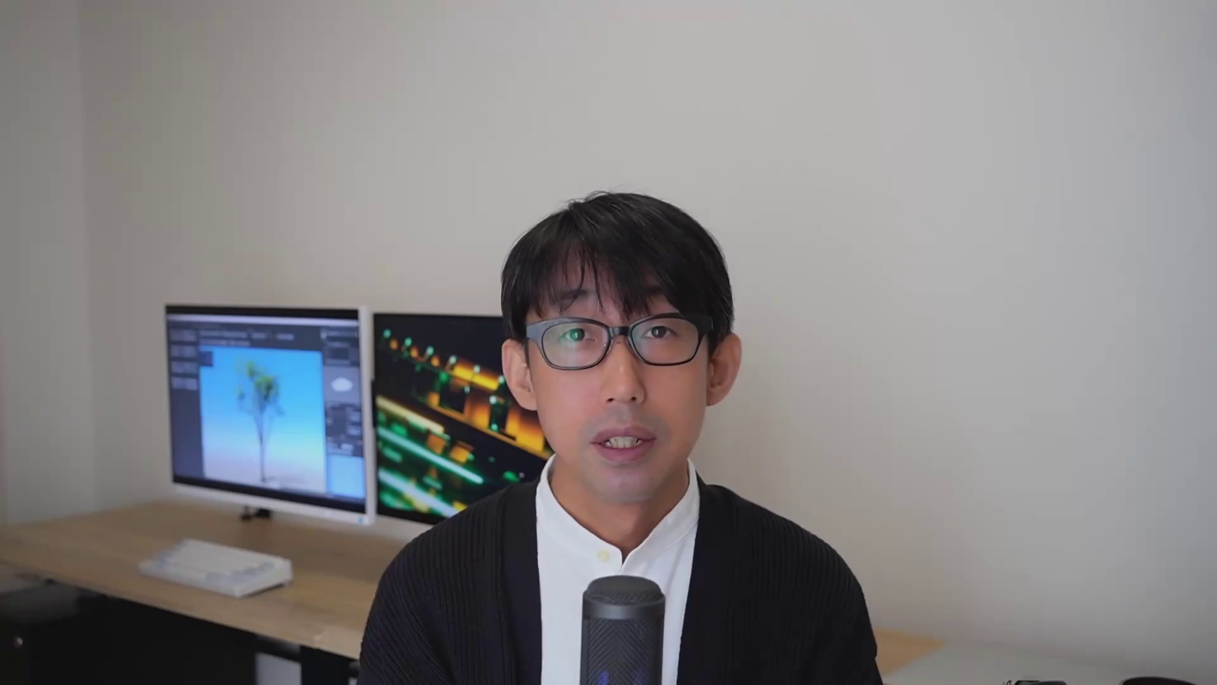